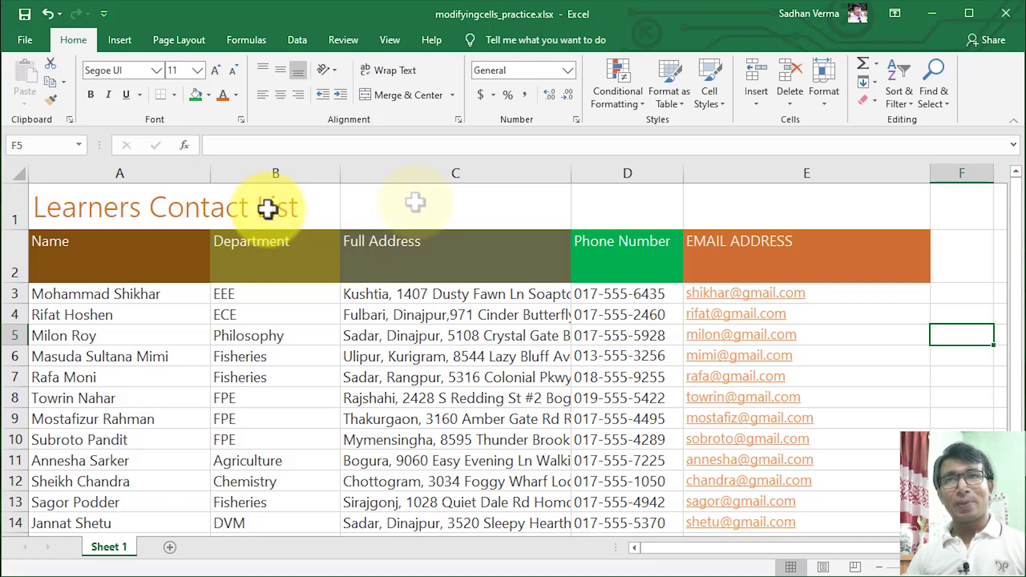
Step: Select column C, which holds the truncated Full Address entries
click(469, 172)
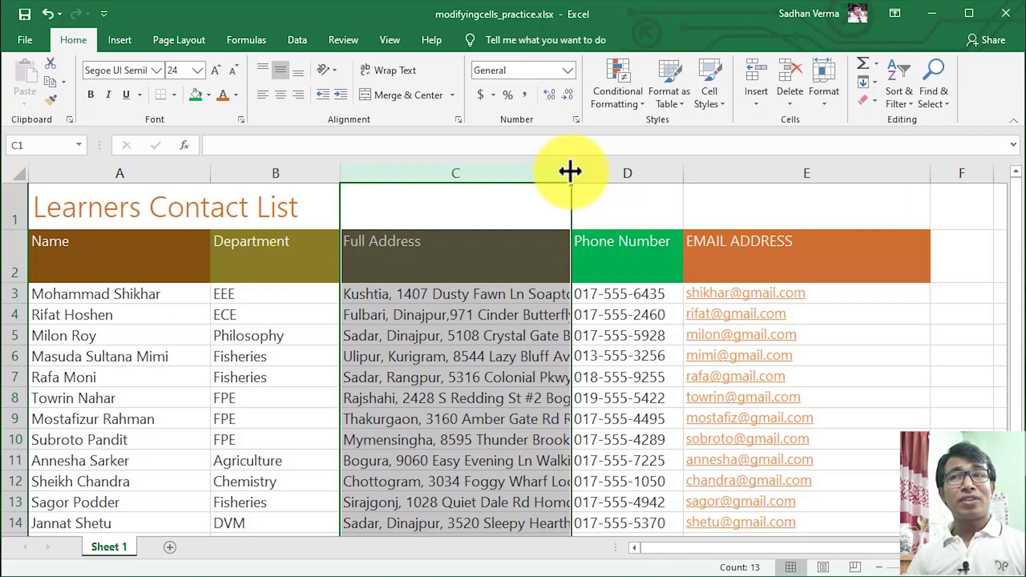
drag(570, 171, 639, 166)
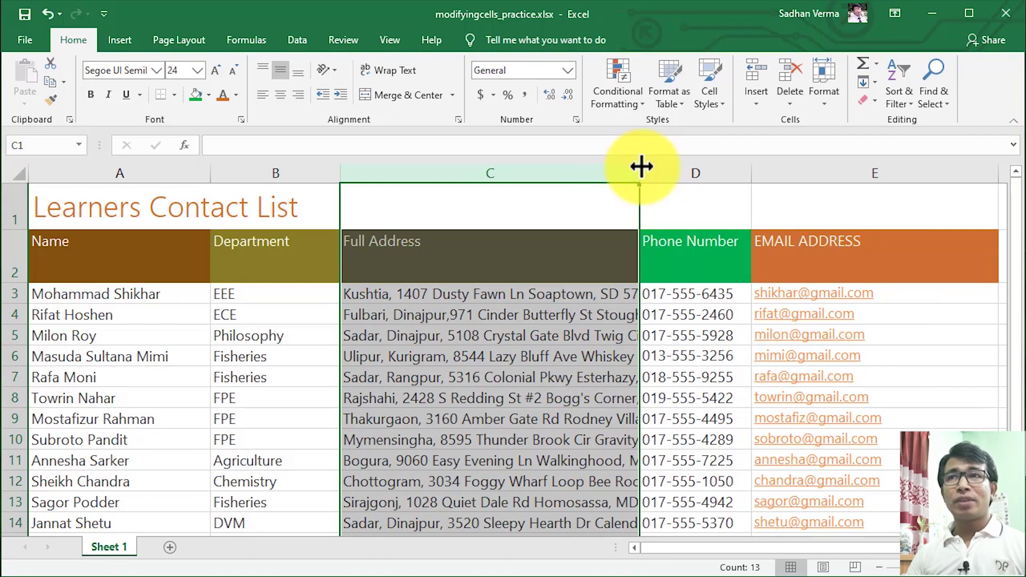
drag(641, 167, 739, 170)
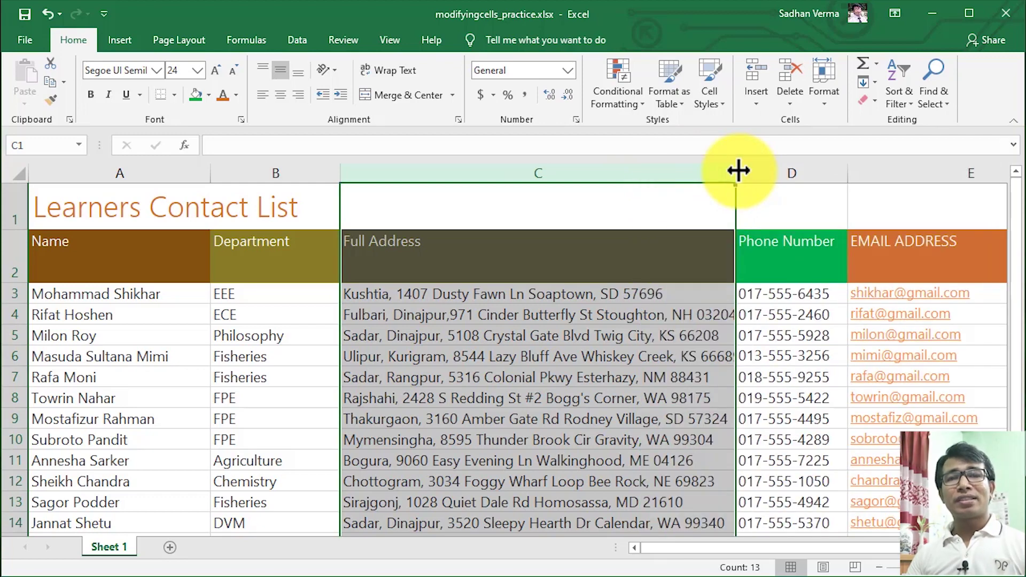
drag(738, 170, 522, 167)
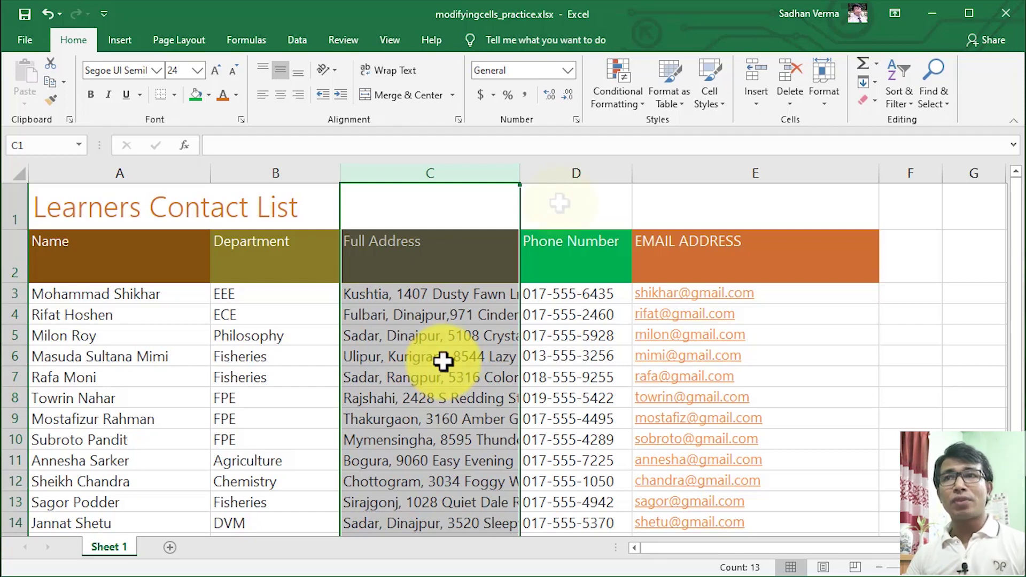
drag(519, 174, 598, 173)
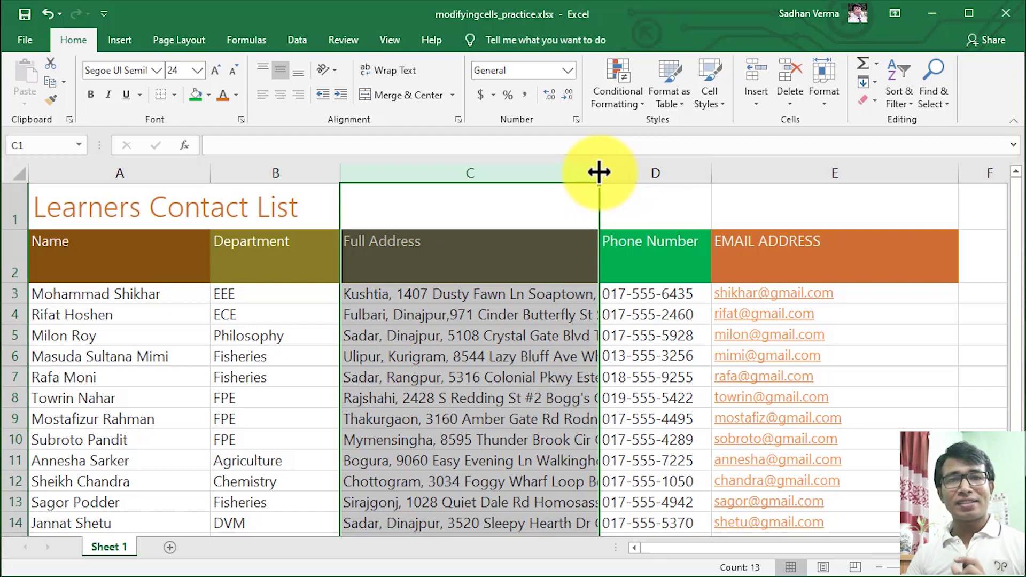
drag(598, 171, 696, 172)
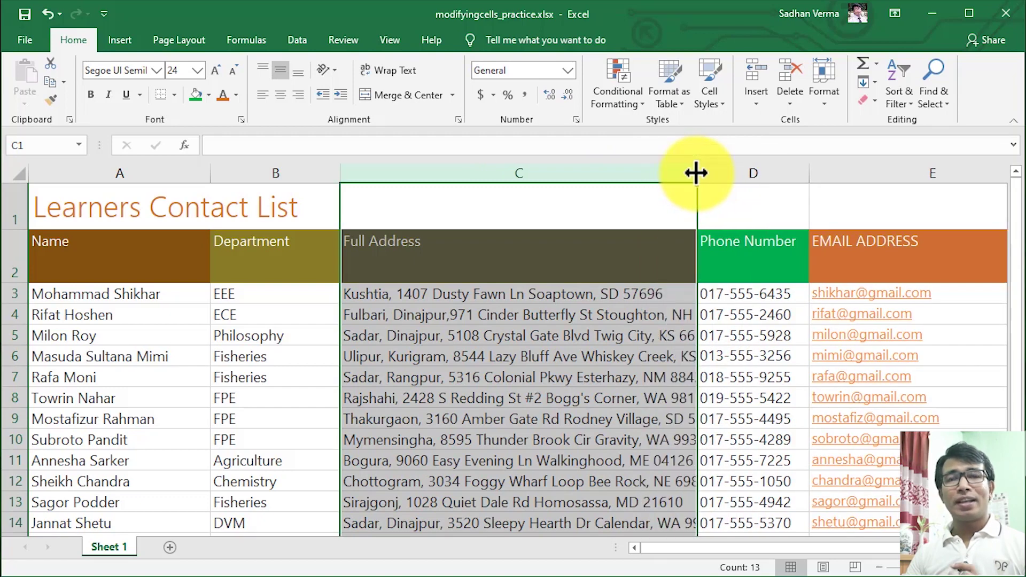
drag(696, 172, 577, 172)
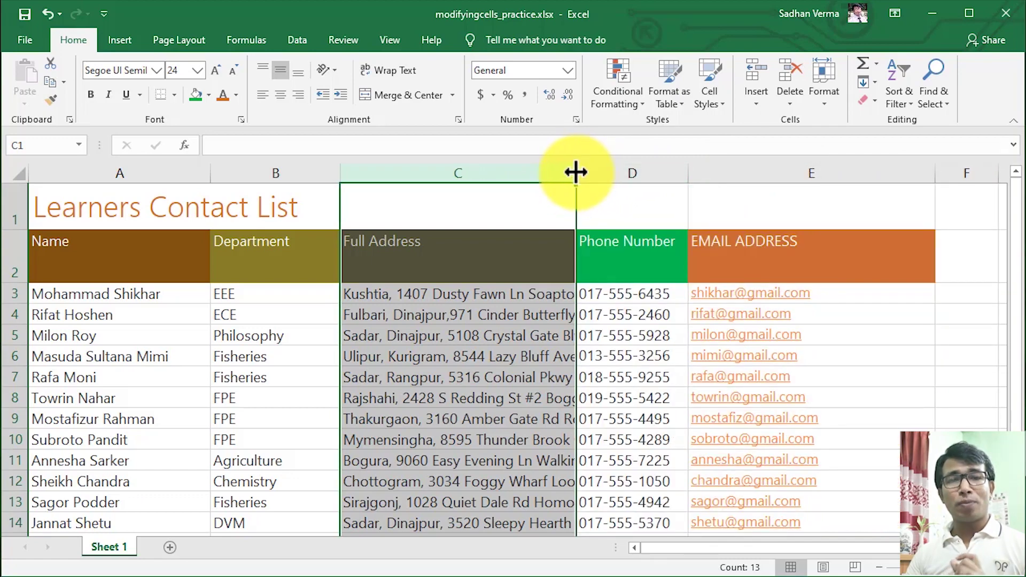
Step: AutoFit column C to the longest address, narrow it back, then select columns A–E
double_click(574, 172)
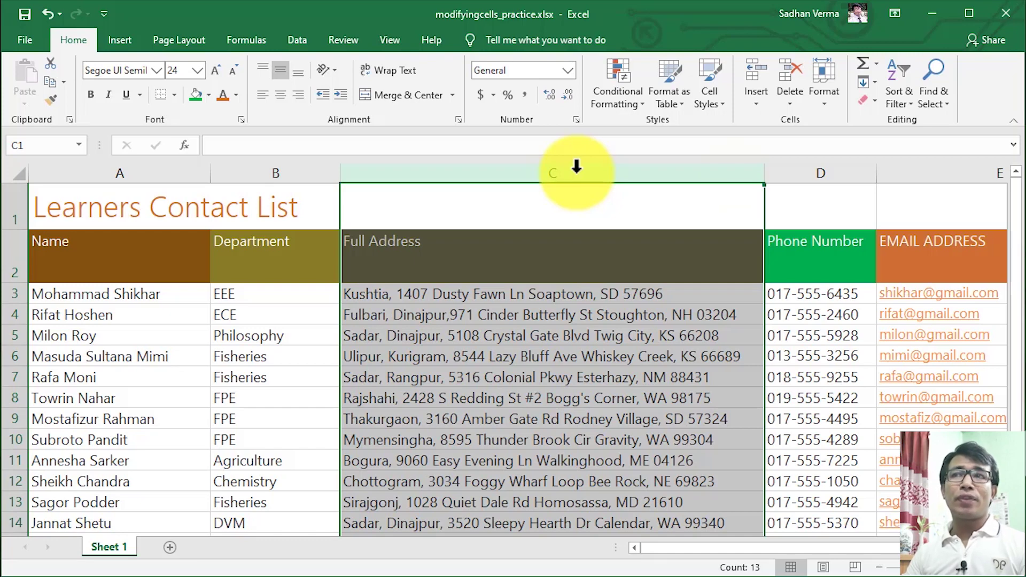
drag(763, 174, 545, 166)
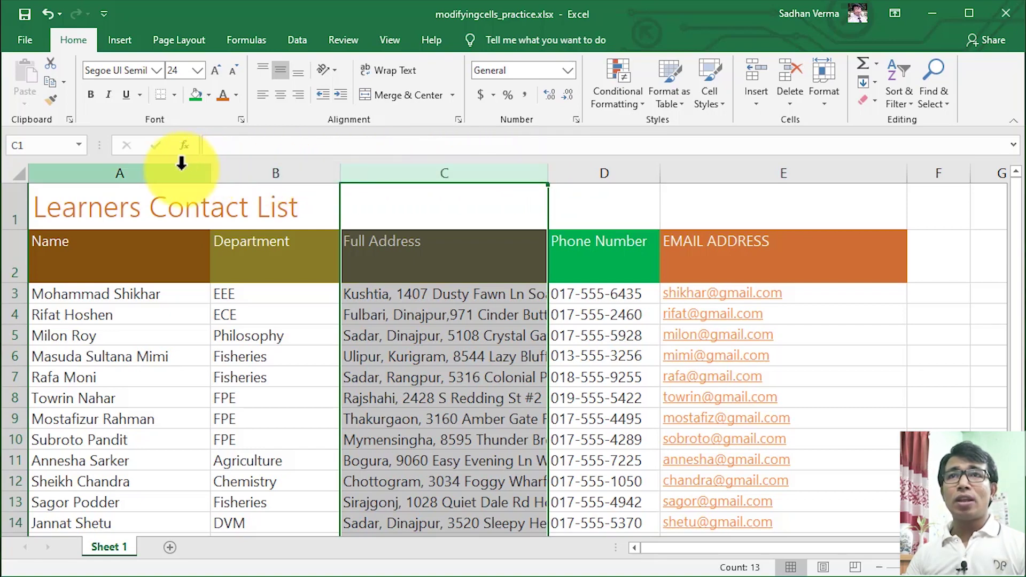
drag(175, 162, 702, 173)
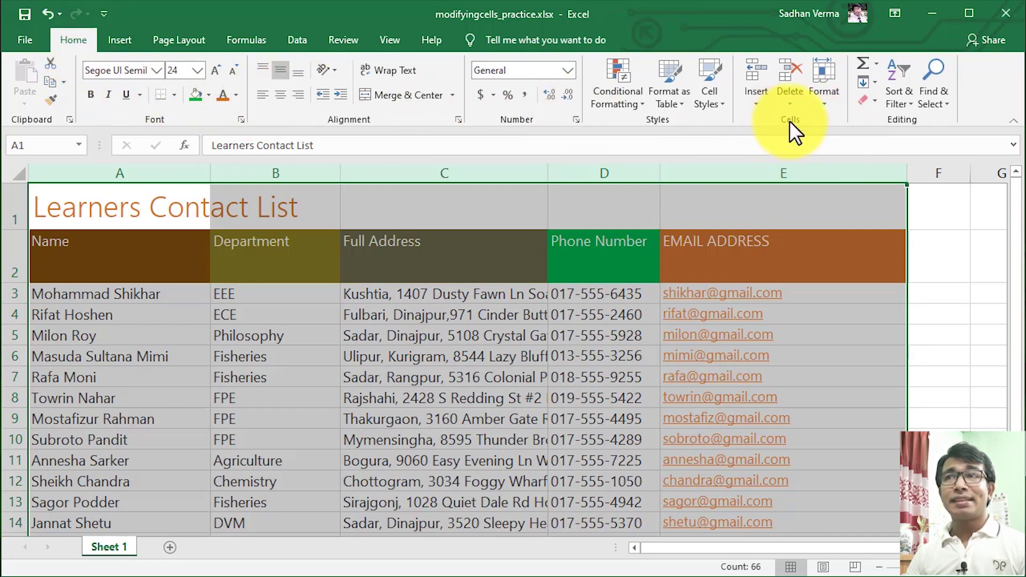
Step: AutoFit the widths of columns A through E to their contents
click(825, 99)
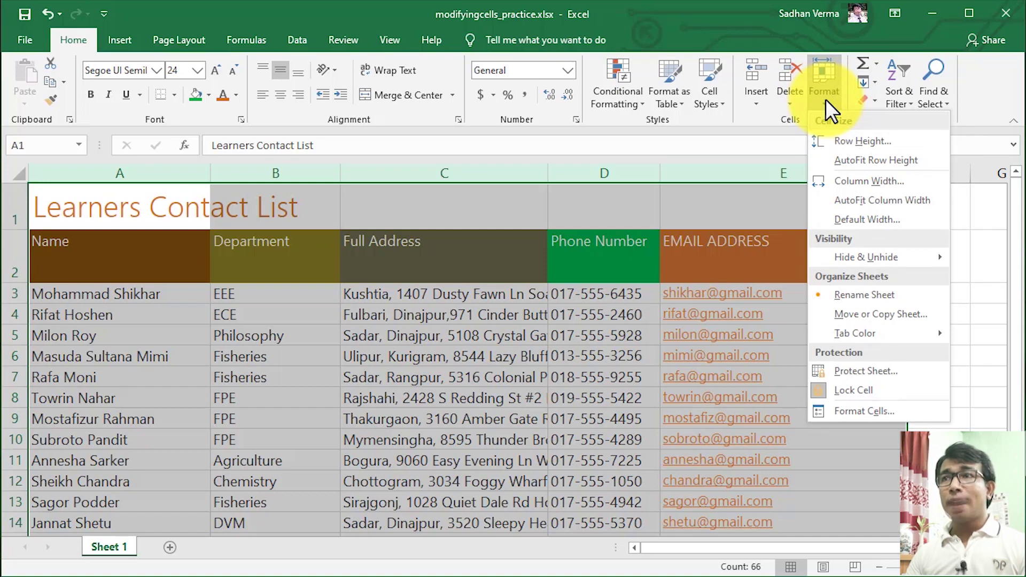
click(875, 200)
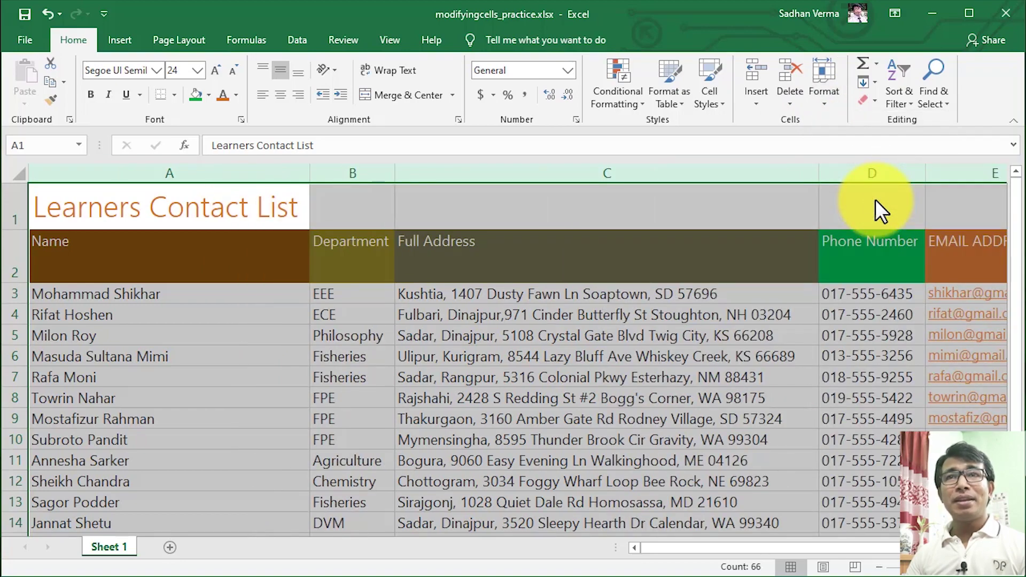
Step: Check the names in A2:A10, then narrow column A to just fit them
scroll(600, 425, down, 2)
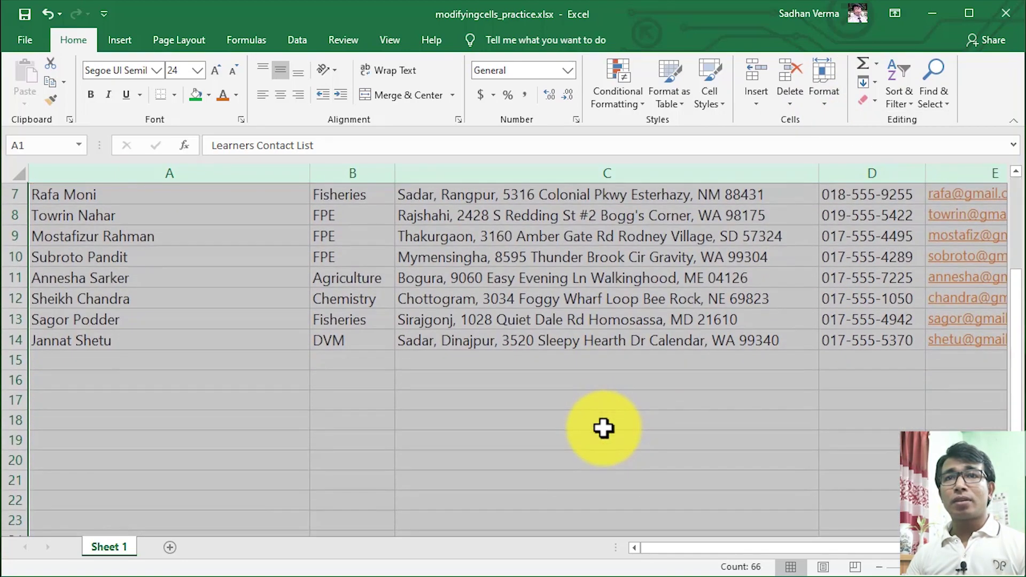
scroll(602, 427, up, 2)
click(233, 263)
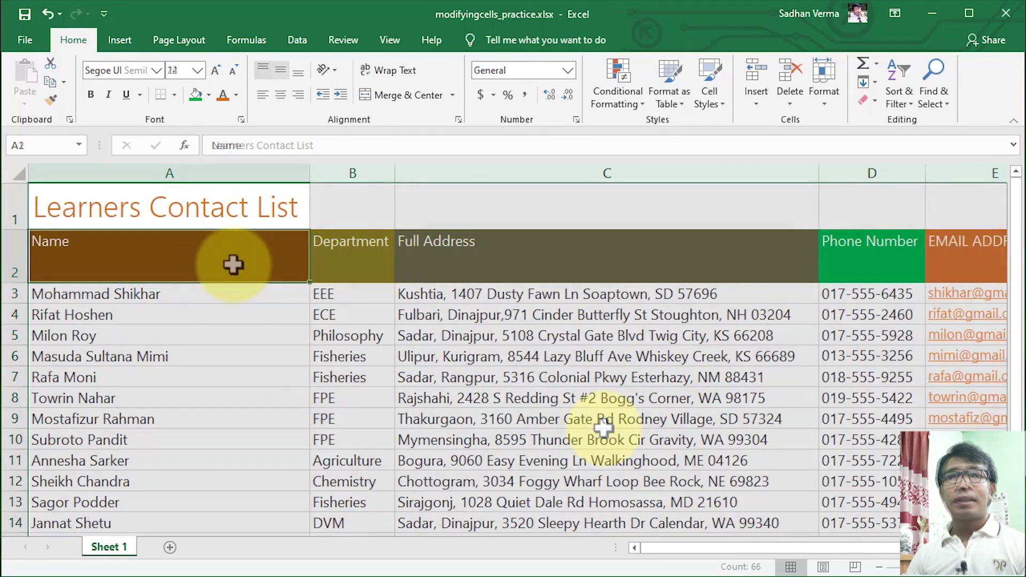
drag(234, 277, 238, 435)
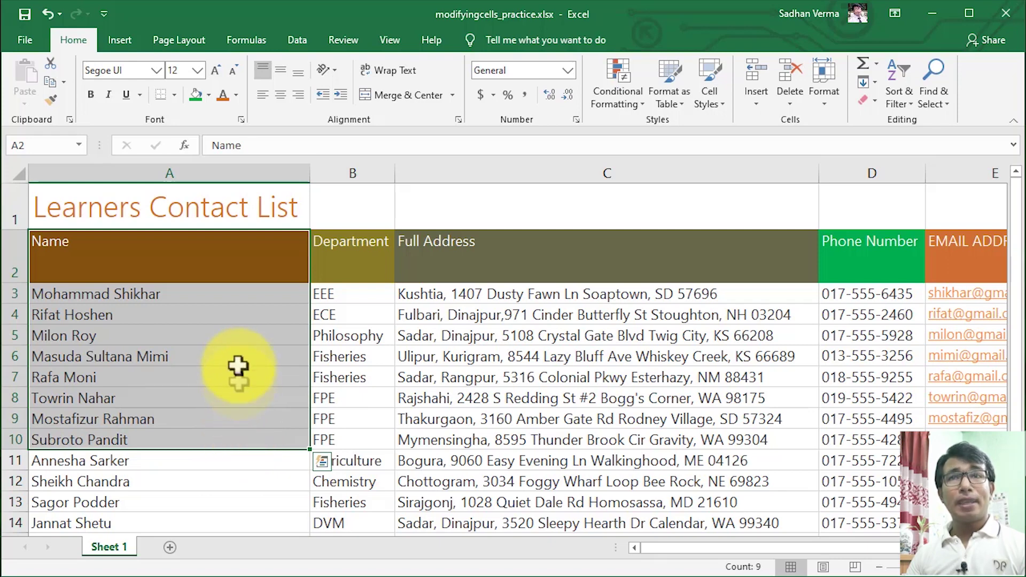
click(207, 211)
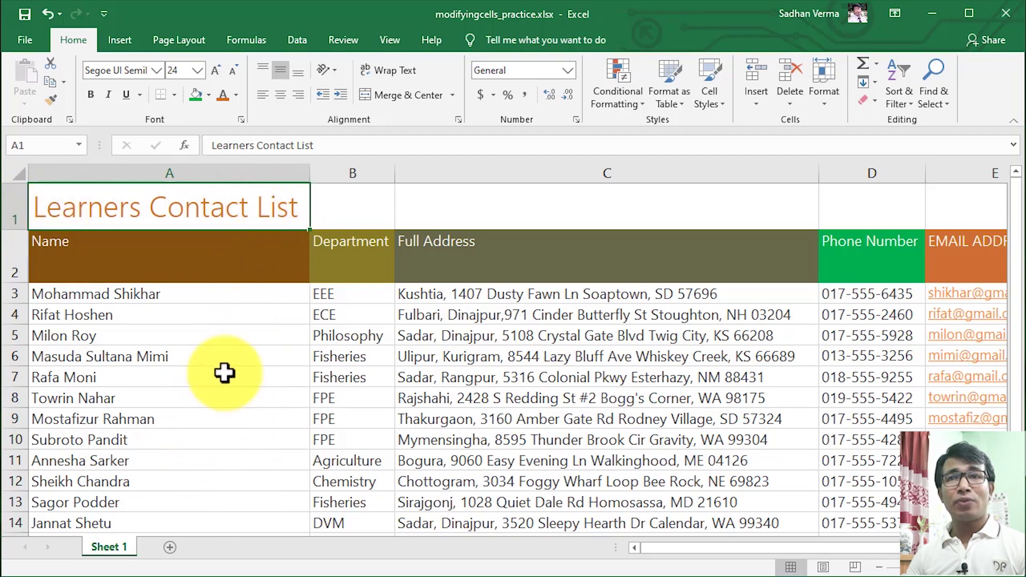
drag(310, 174, 191, 173)
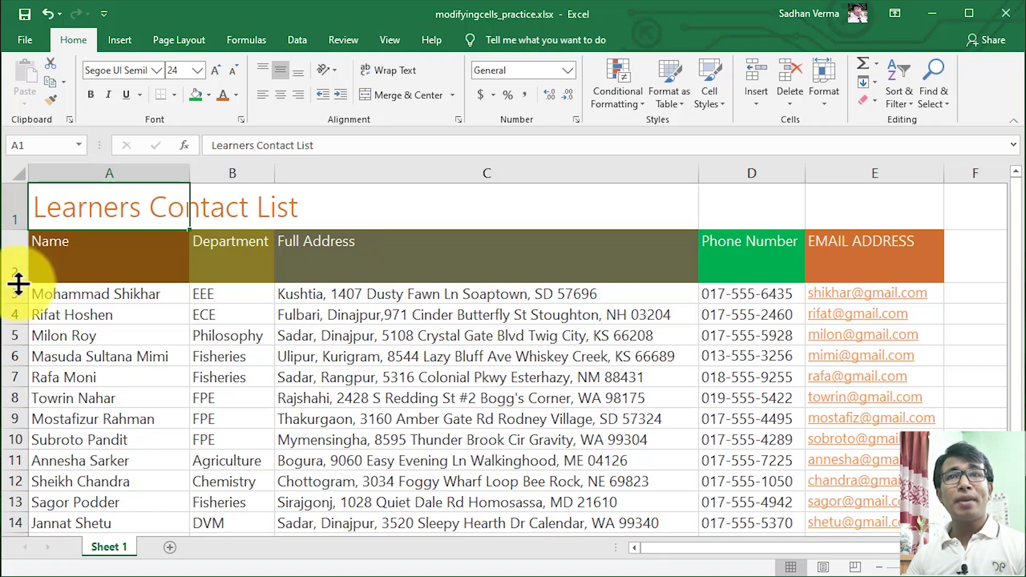
Step: Reduce the height of header row 2 to 30.75 points
mouse_move(18, 283)
mouse_down()
mouse_move(19, 258)
mouse_move(21, 323)
mouse_move(25, 269)
mouse_up()
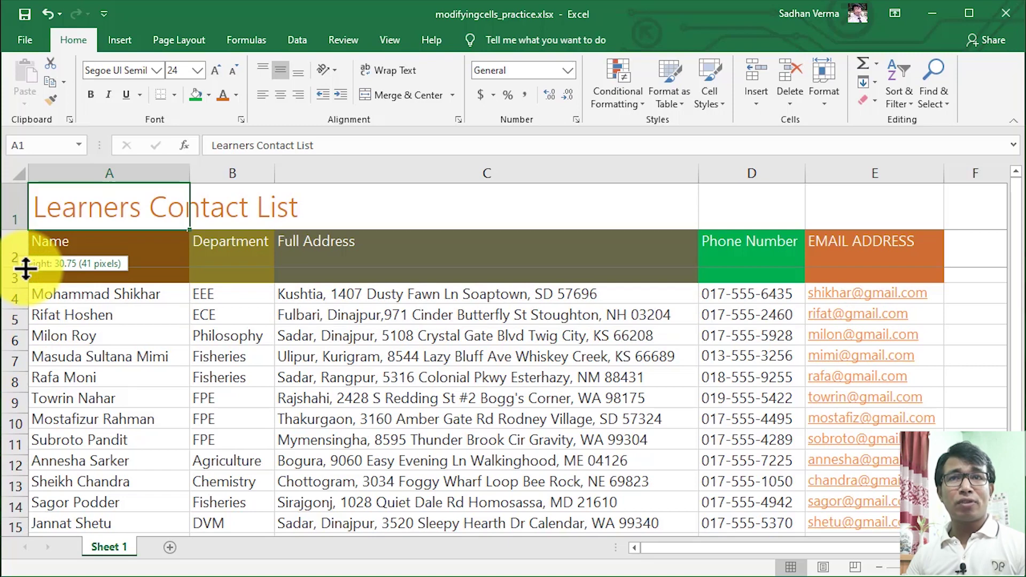
drag(26, 268, 26, 264)
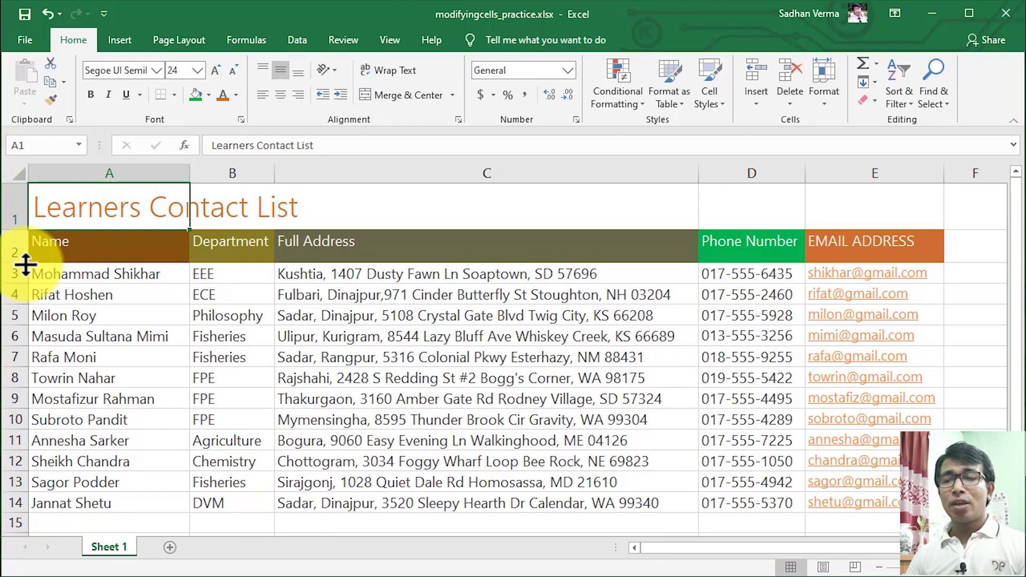
click(114, 274)
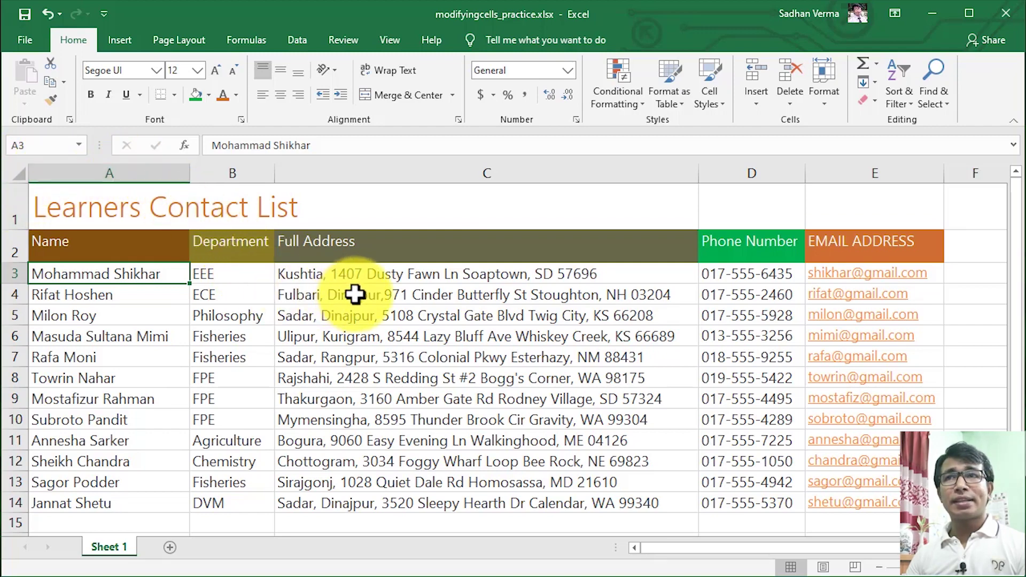
Step: Give columns A through E one uniform width of 26.50
click(15, 173)
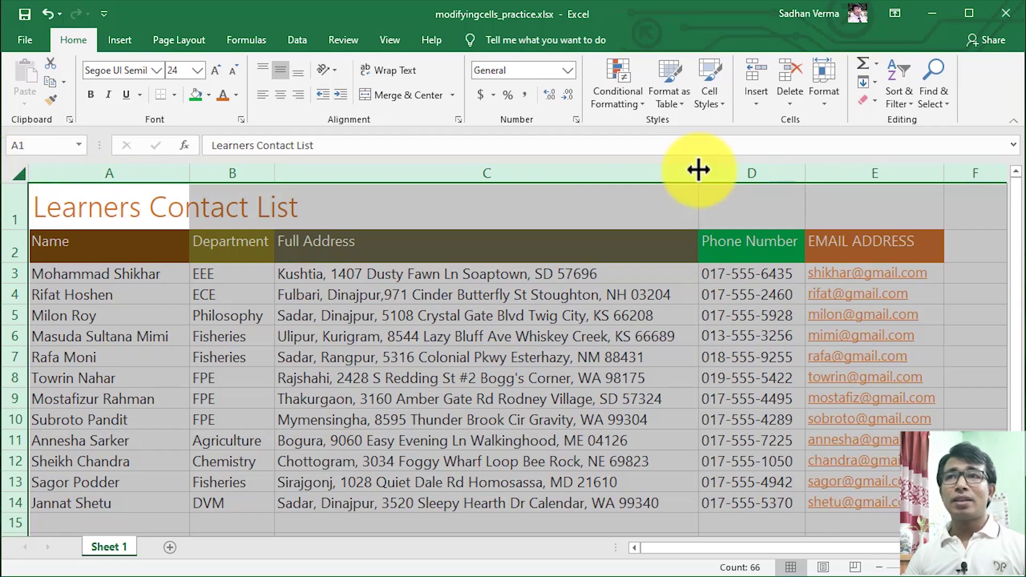
drag(698, 170, 525, 172)
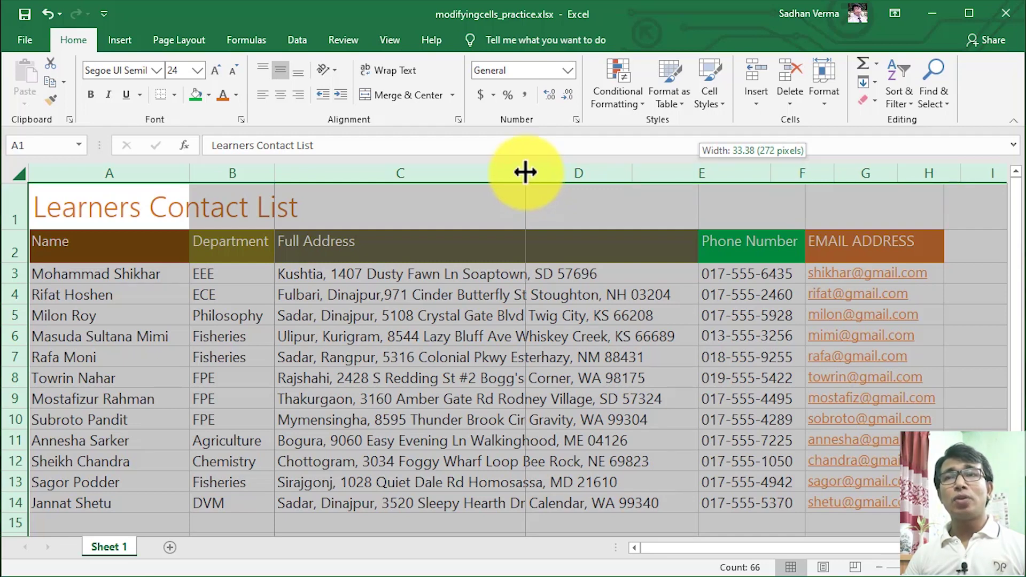
drag(525, 172, 525, 172)
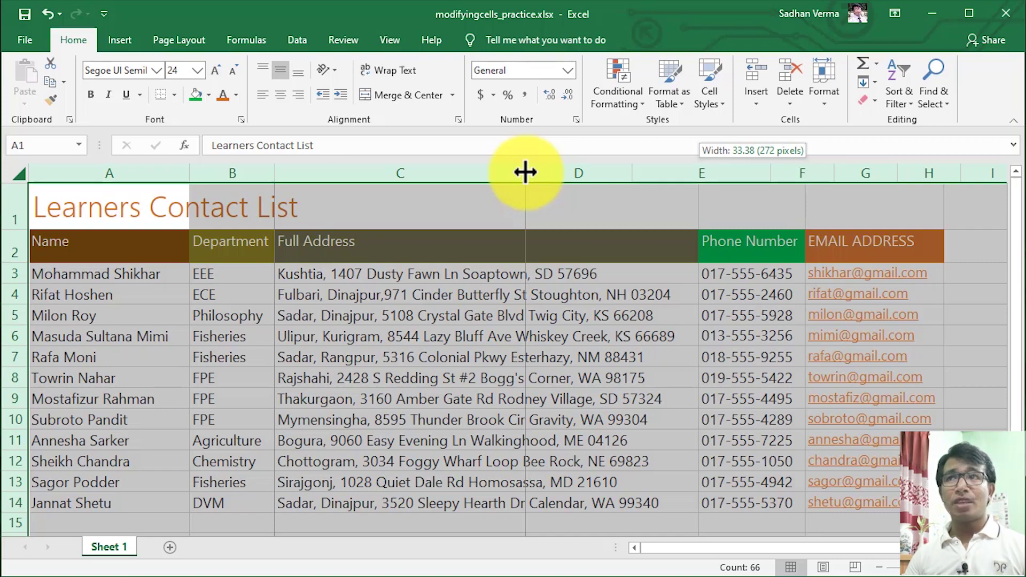
drag(525, 172, 474, 172)
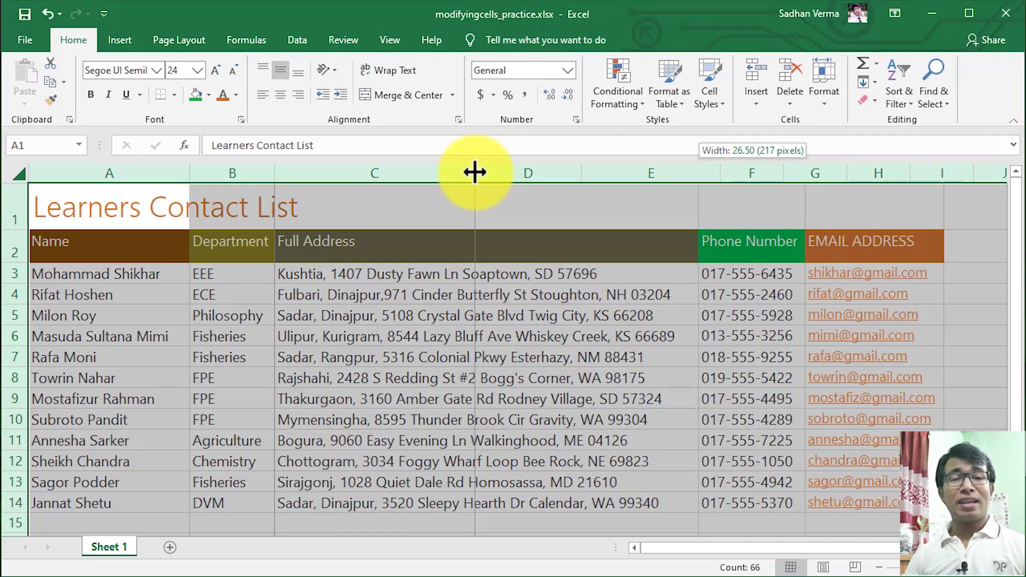
drag(475, 172, 474, 172)
click(695, 195)
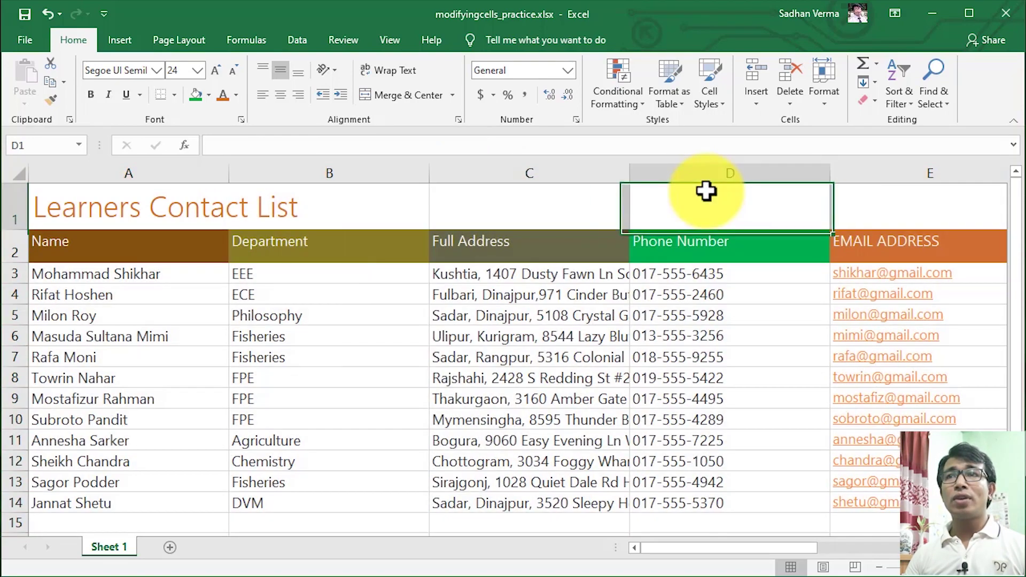
drag(712, 547, 674, 539)
drag(429, 173, 429, 174)
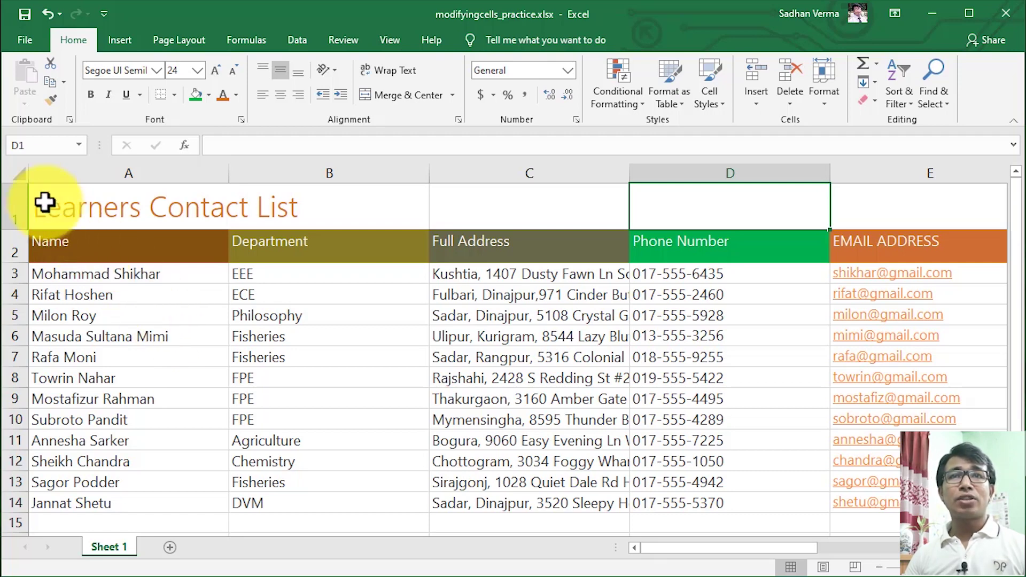
click(18, 172)
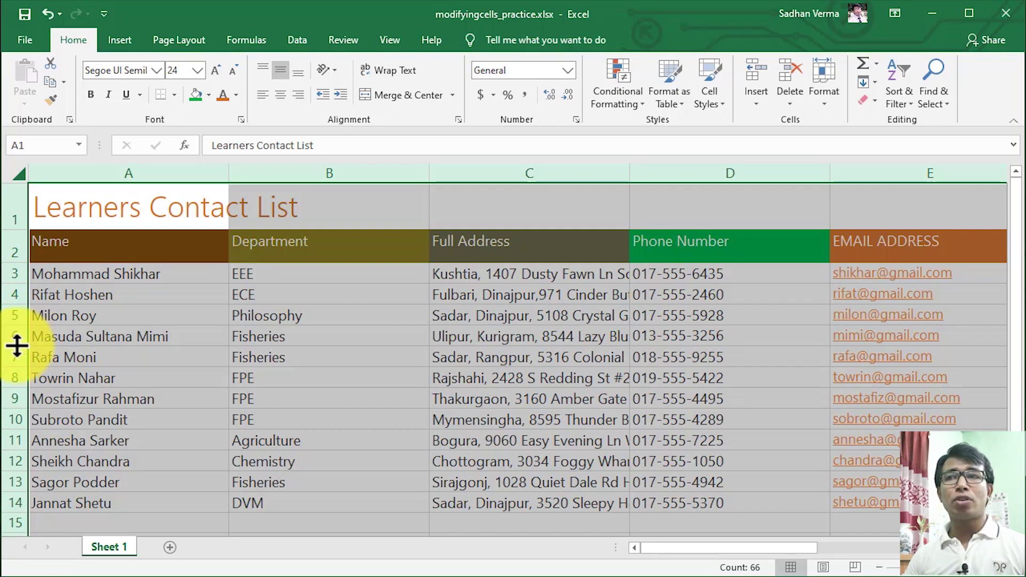
mouse_move(17, 346)
mouse_down()
mouse_move(16, 364)
mouse_move(28, 360)
mouse_up()
click(137, 353)
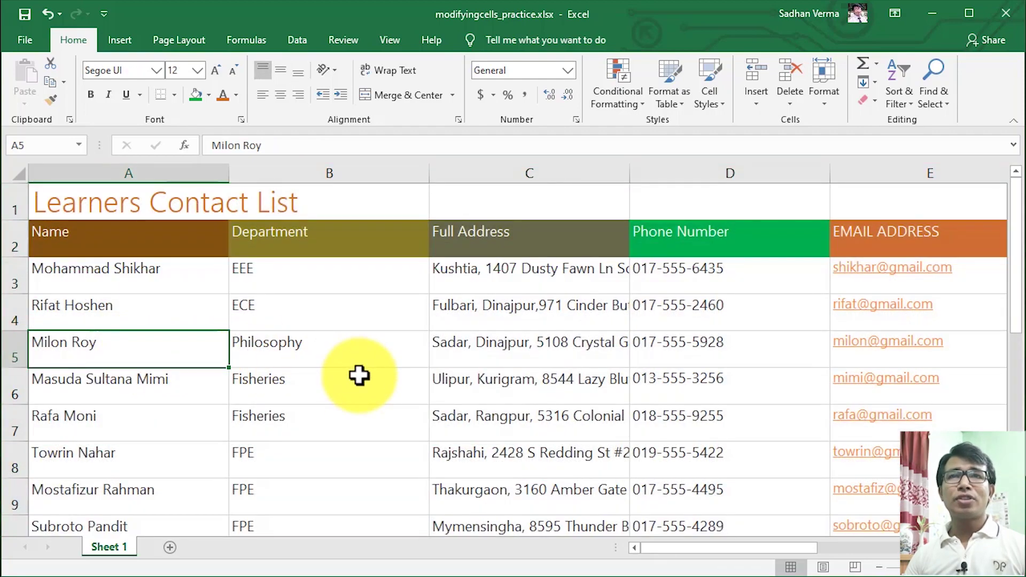
scroll(250, 392, down, 3)
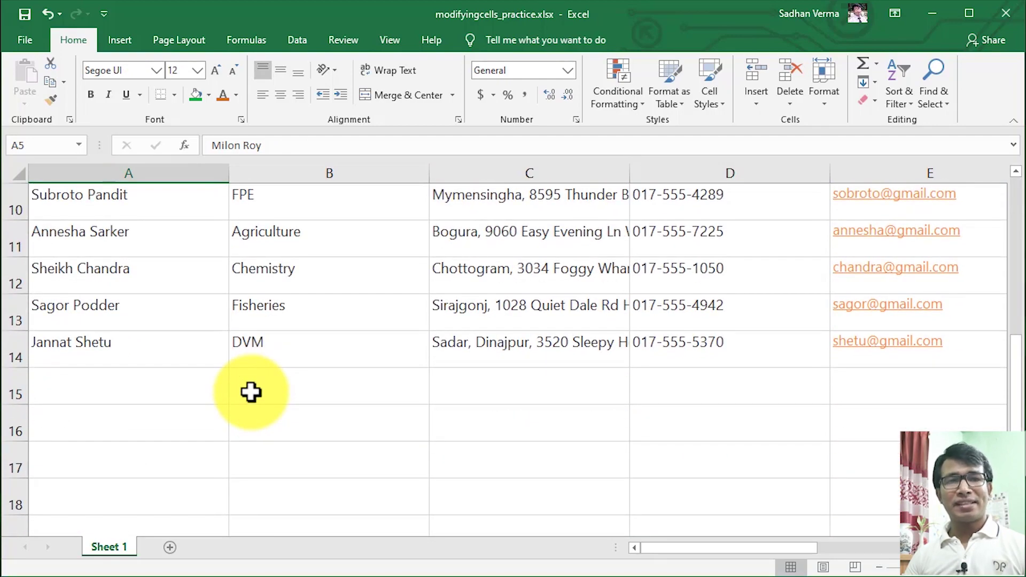
scroll(251, 392, up, 3)
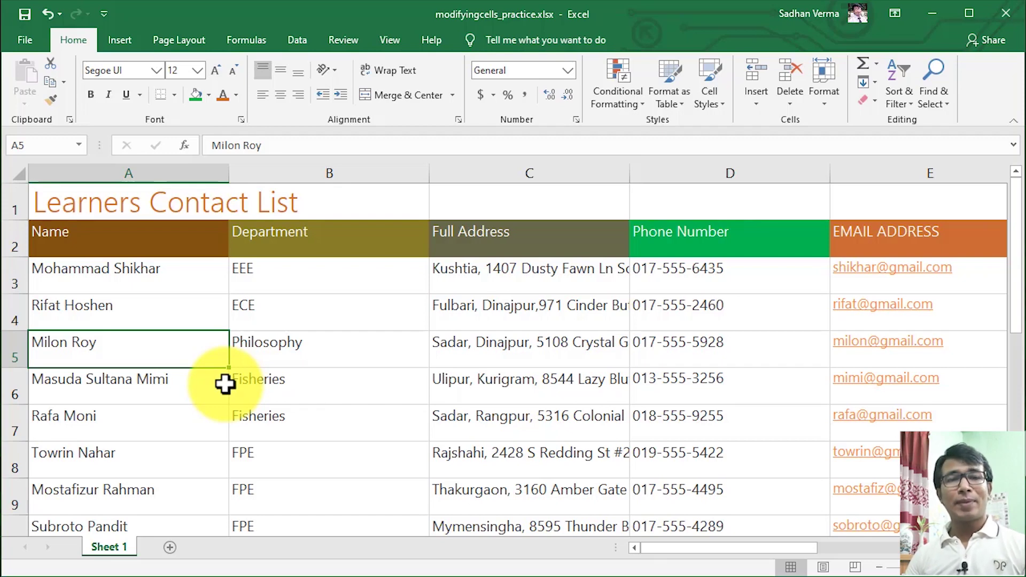
key(Up)
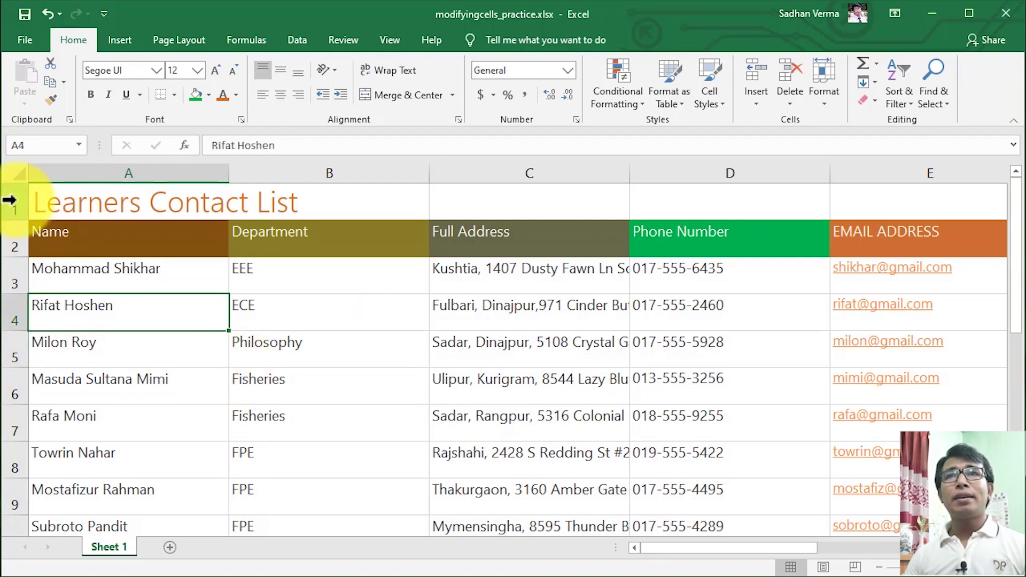
scroll(75, 415, down, 2)
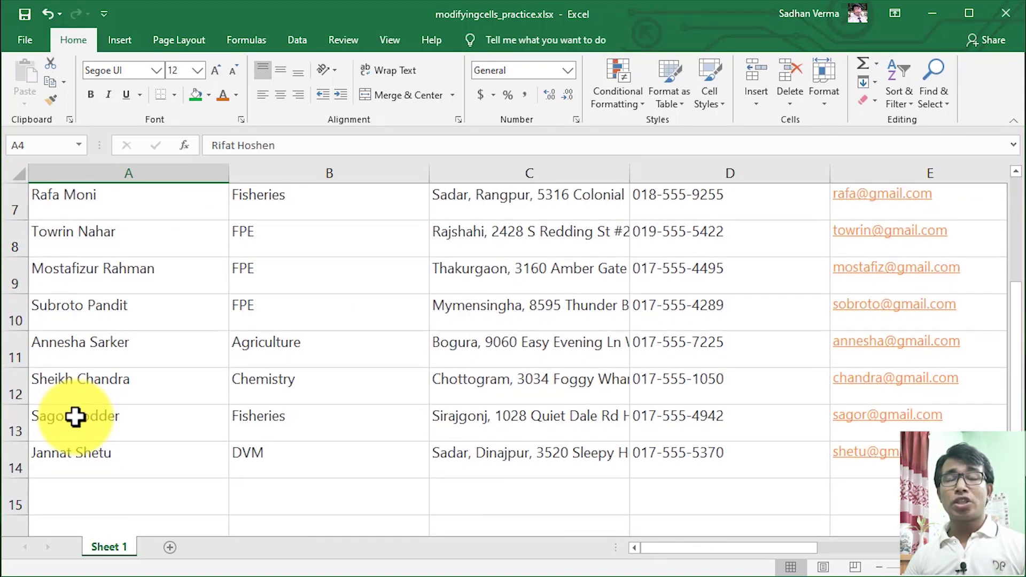
scroll(74, 416, up, 2)
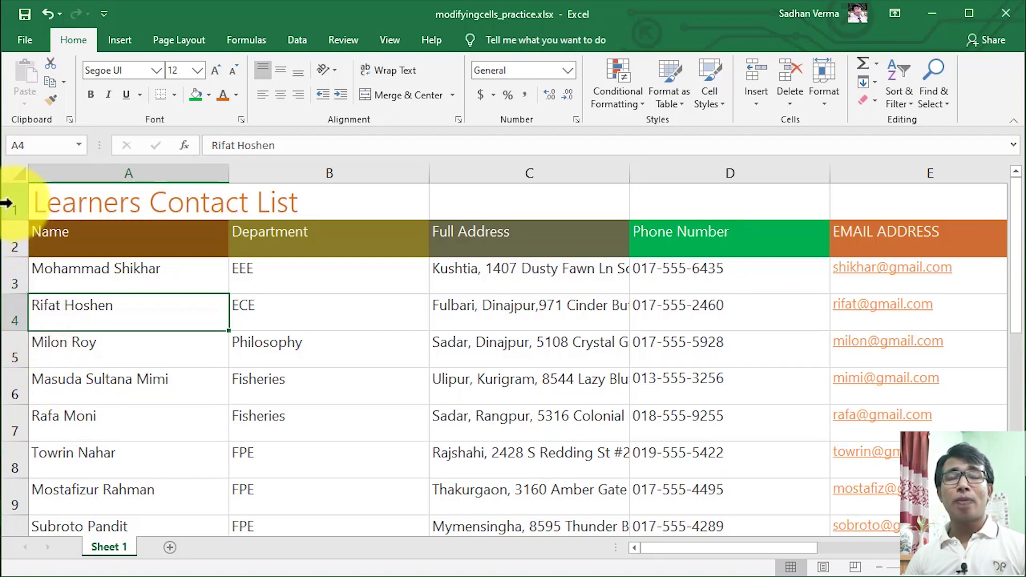
Step: Shorten rows 1–14 of the contact list to a height of 22.50
drag(5, 203, 12, 457)
scroll(10, 449, up, 2)
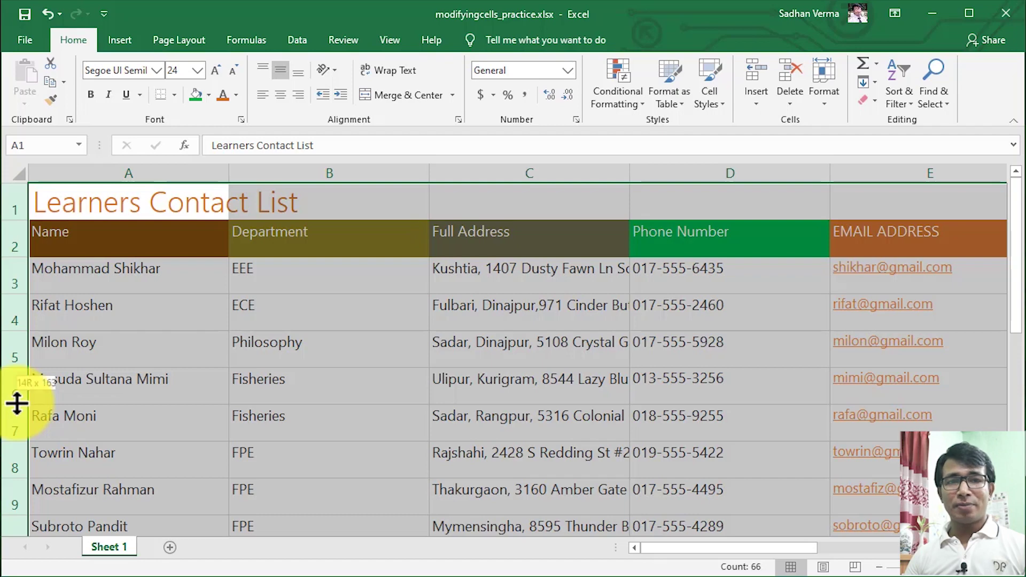
drag(16, 403, 19, 394)
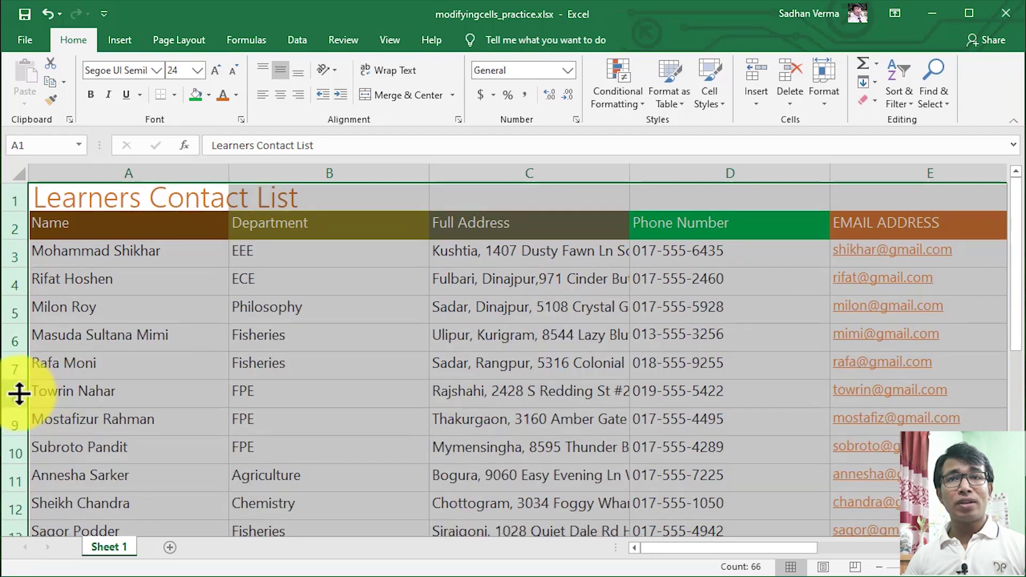
click(165, 374)
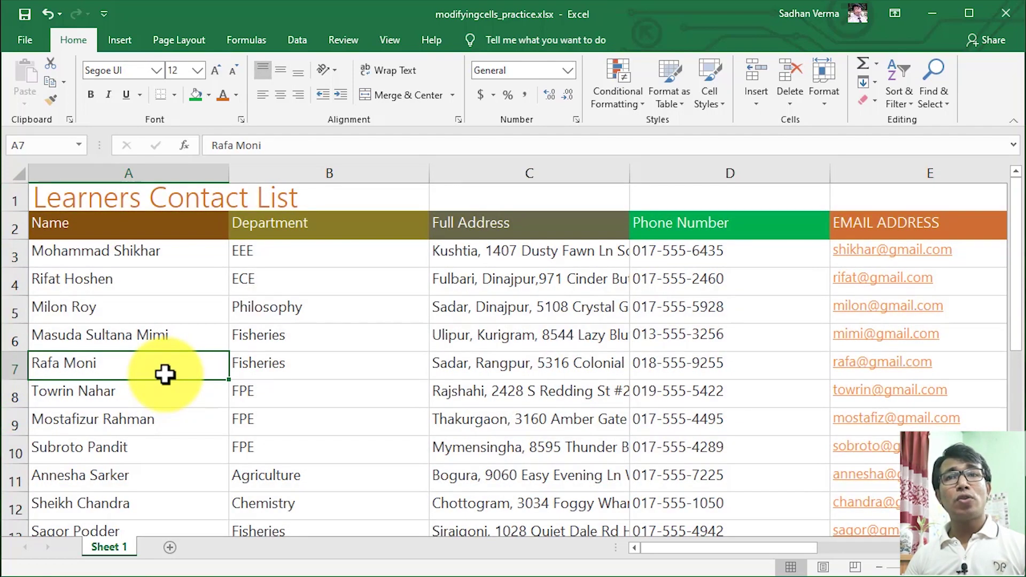
Step: Narrow columns A–E together to a smaller equal width
scroll(165, 374, down, 3)
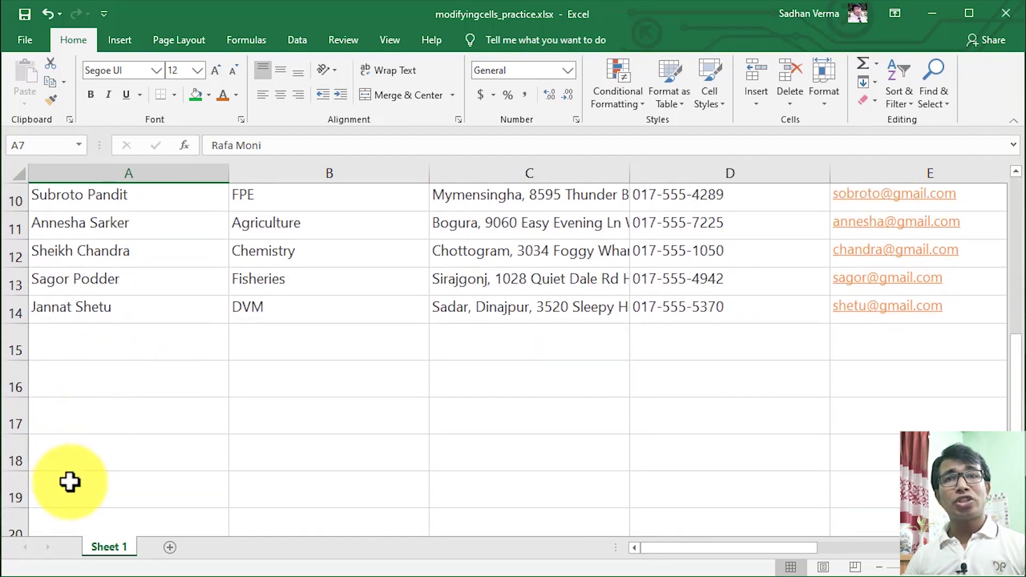
scroll(86, 476, up, 3)
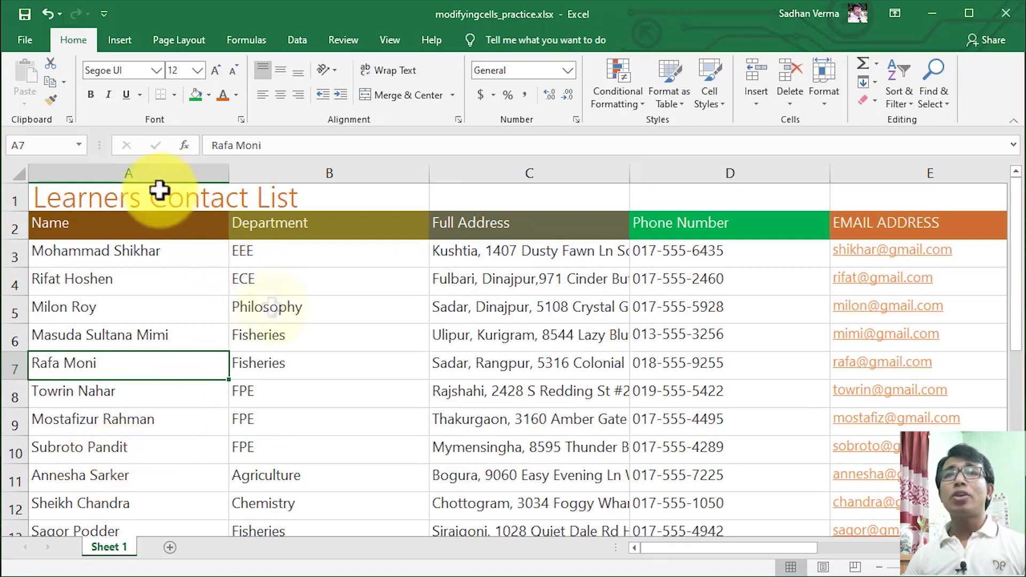
drag(149, 172, 580, 183)
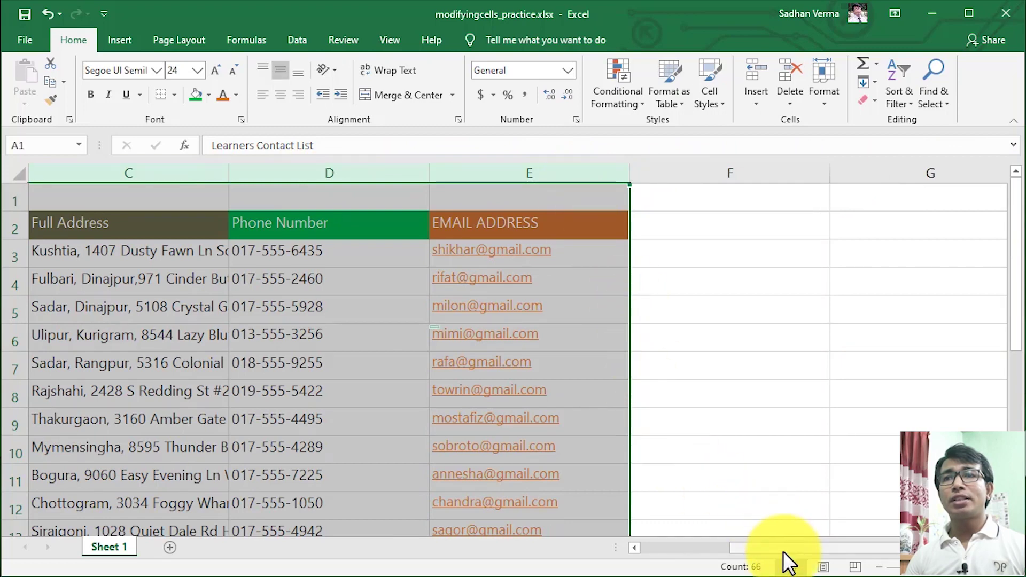
drag(783, 550, 677, 554)
drag(428, 172, 386, 172)
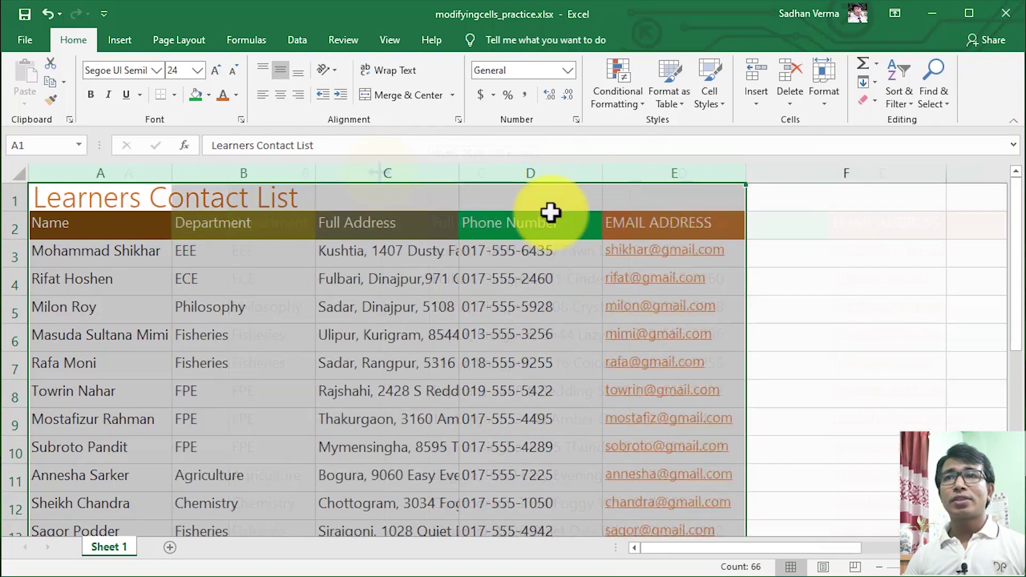
click(815, 259)
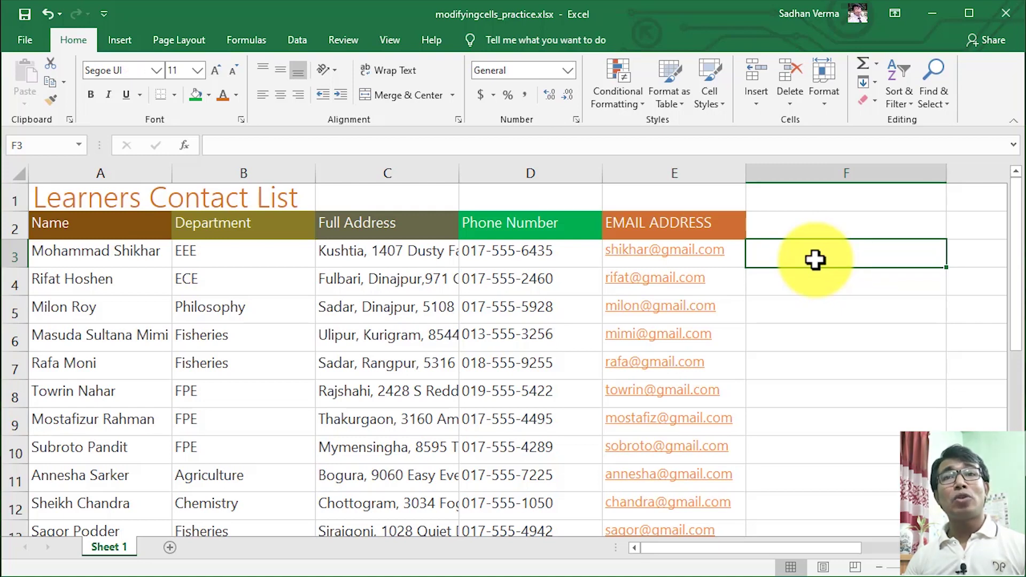
click(5, 367)
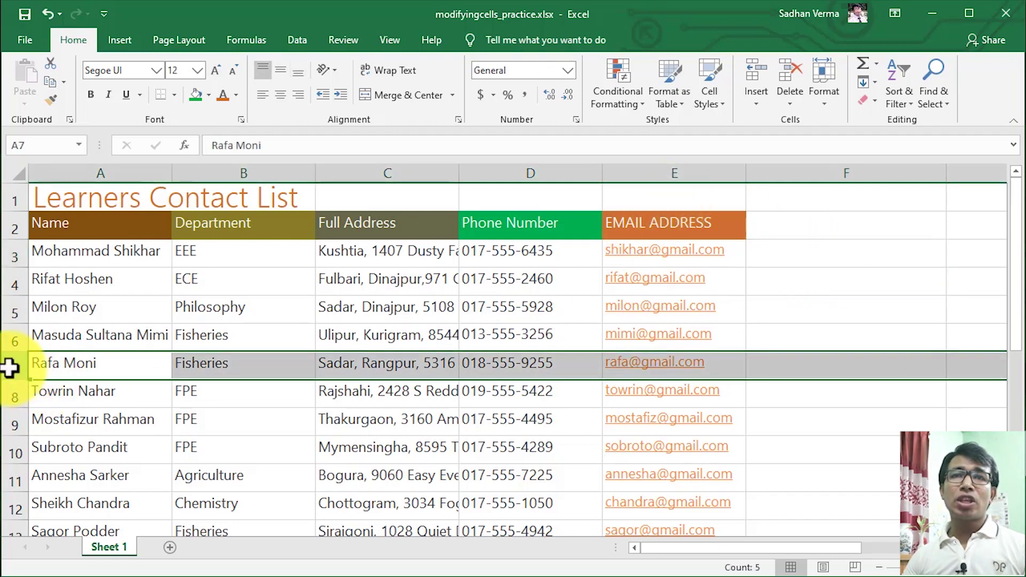
click(9, 393)
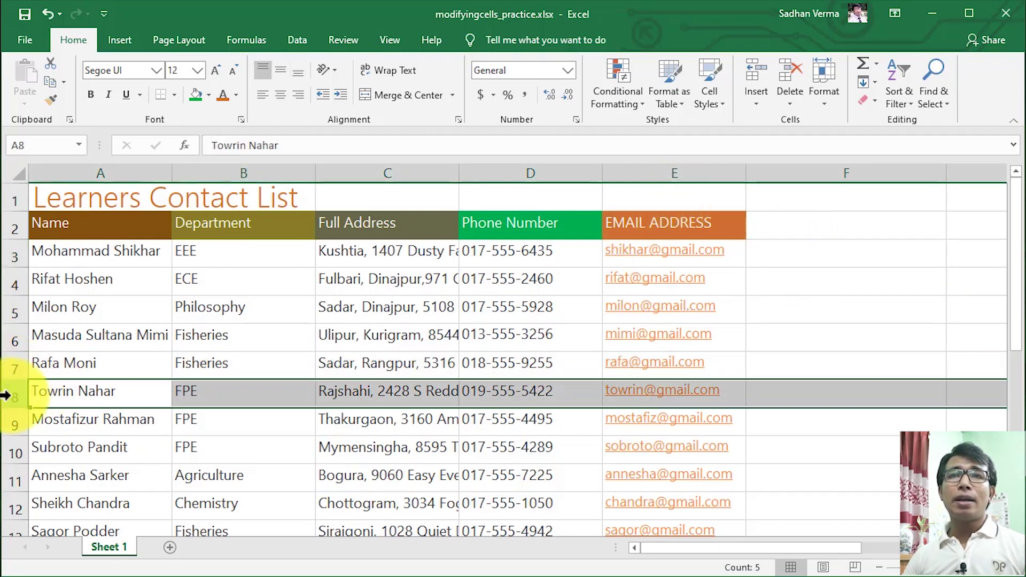
click(13, 374)
click(16, 385)
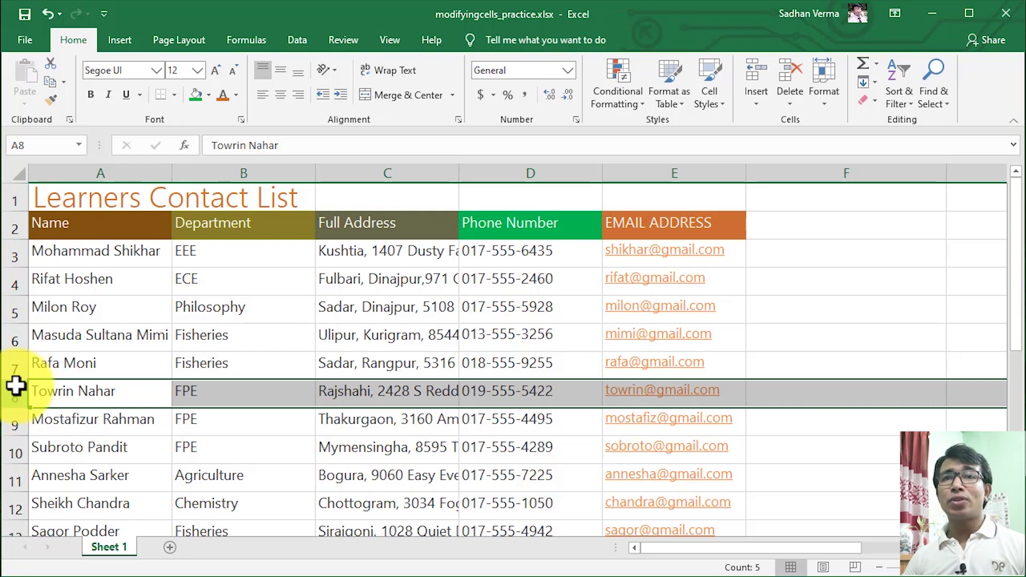
click(72, 365)
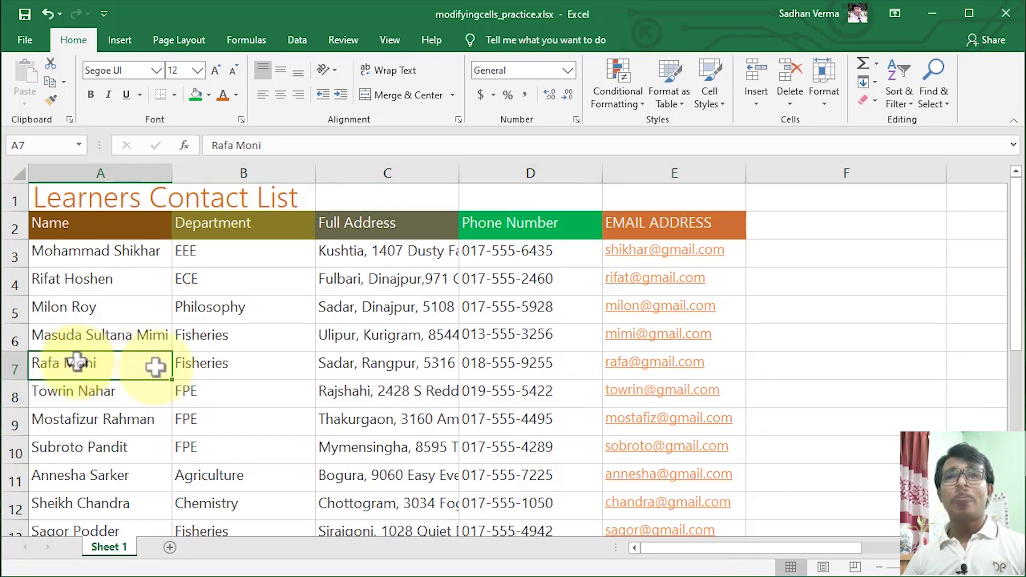
drag(65, 363, 665, 376)
drag(76, 394, 623, 389)
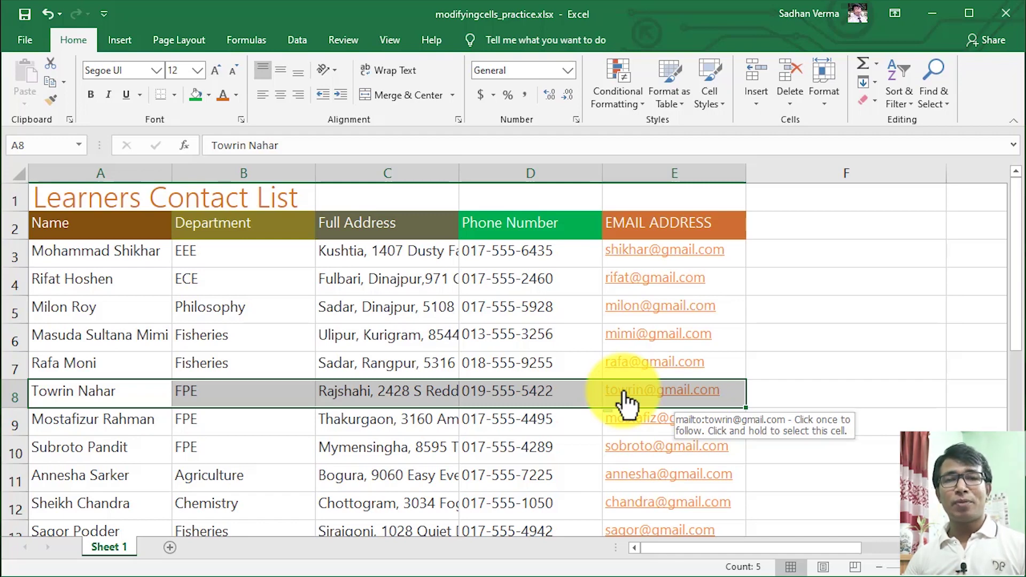
click(11, 392)
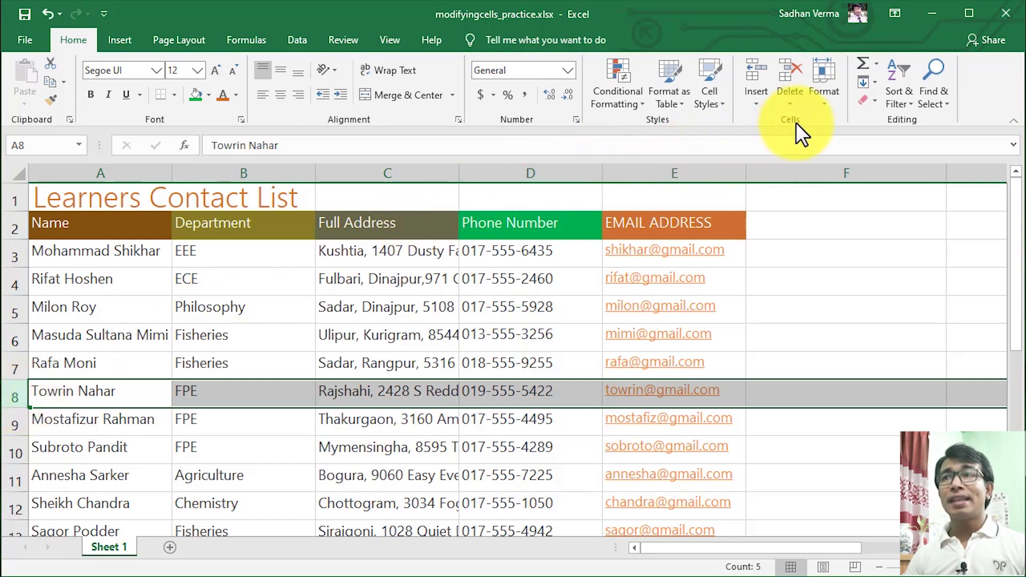
click(758, 104)
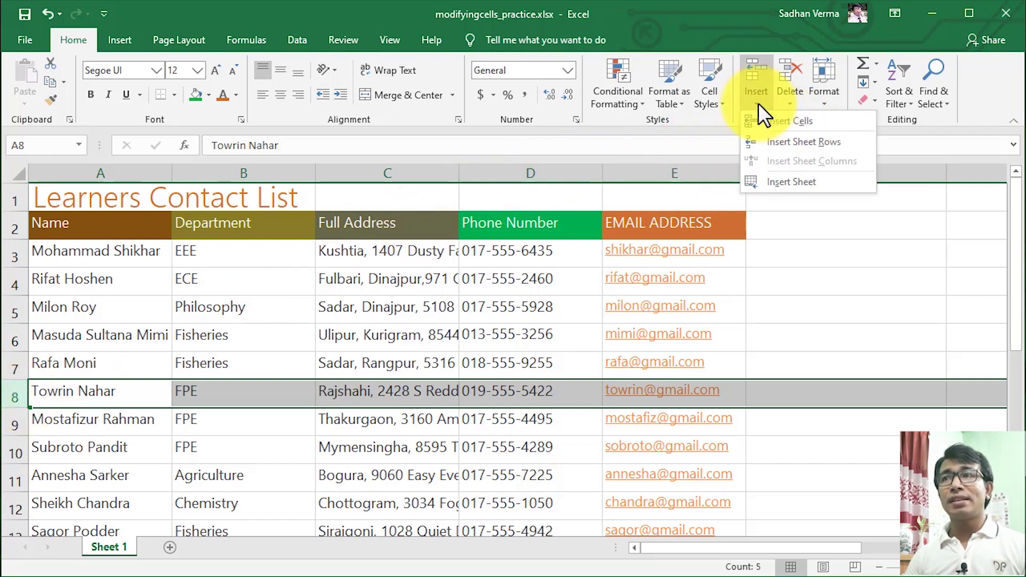
click(786, 122)
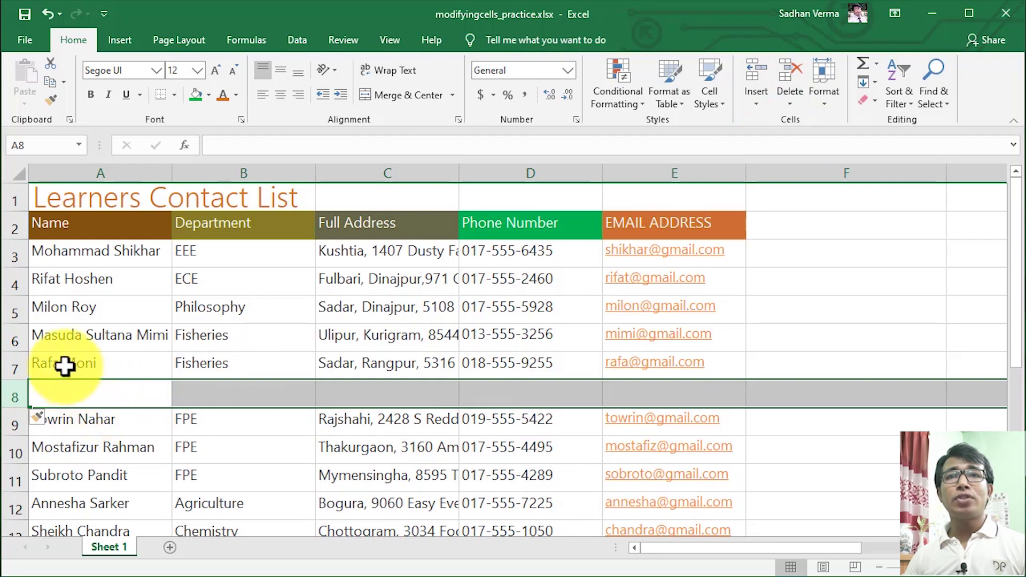
drag(68, 361, 710, 364)
drag(80, 423, 649, 417)
drag(121, 394, 660, 391)
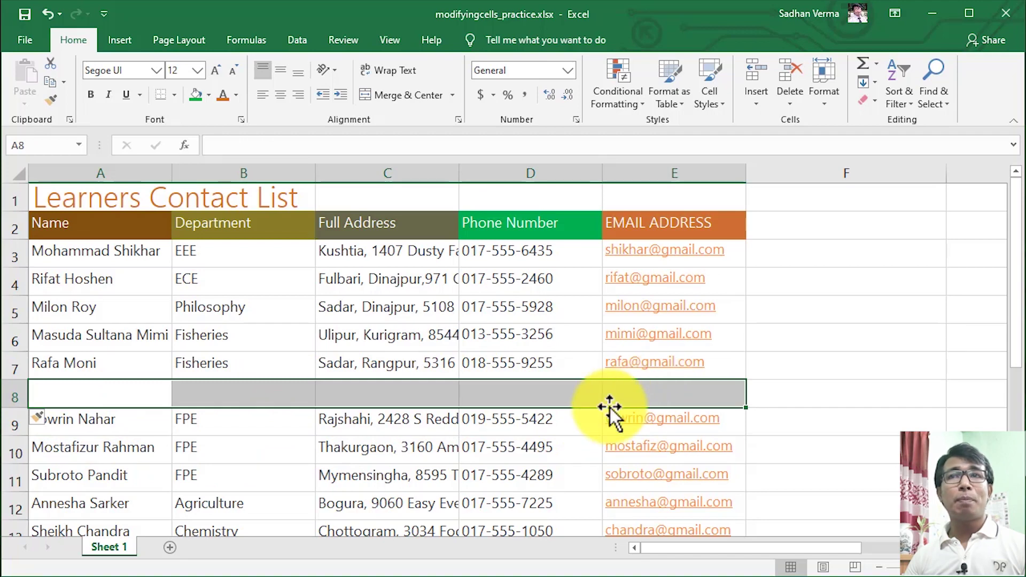
Step: Insert a blank column D, shifting Phone Number and email to columns E and F
ctrl+click(401, 165)
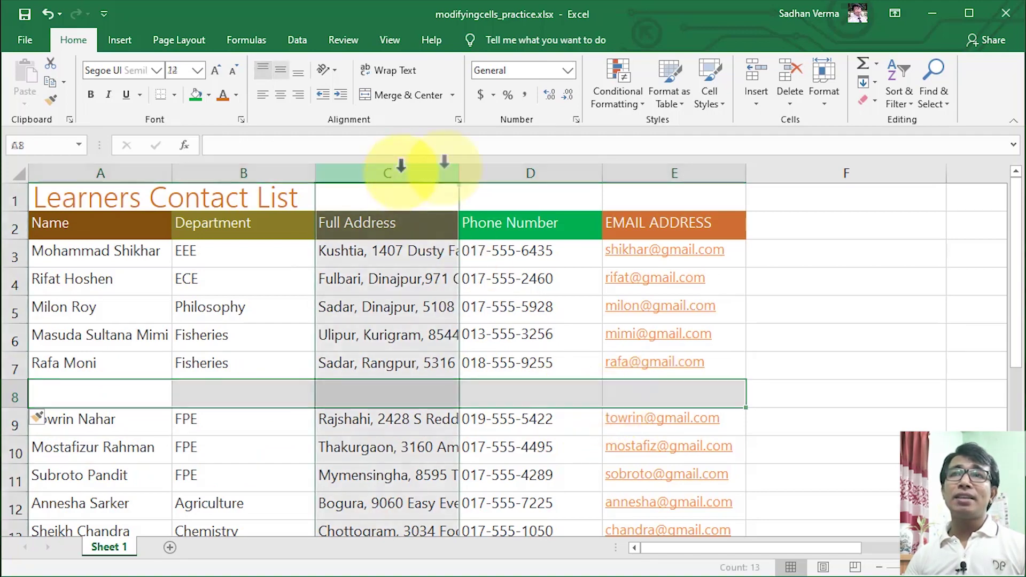
click(444, 162)
click(521, 167)
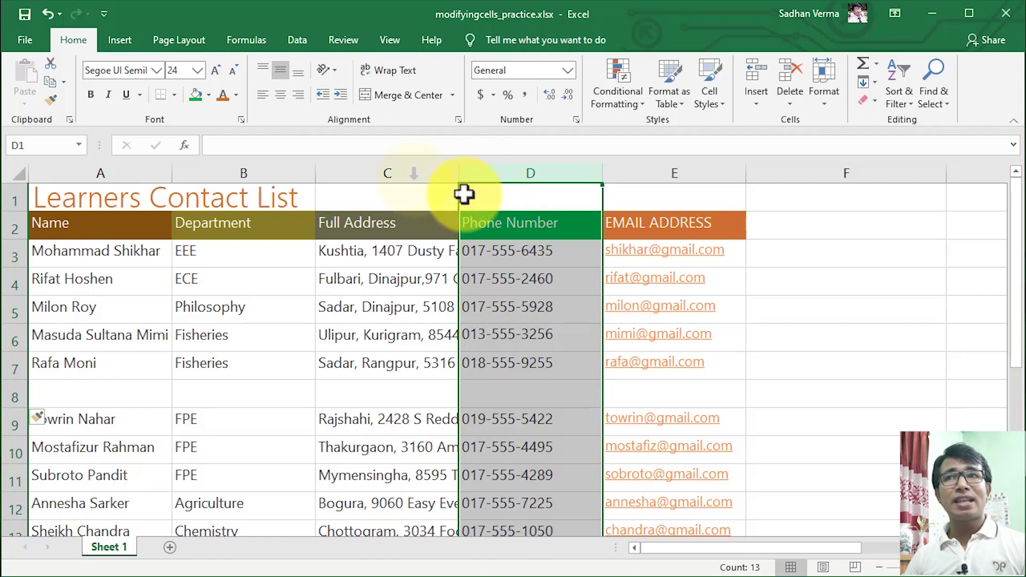
click(408, 174)
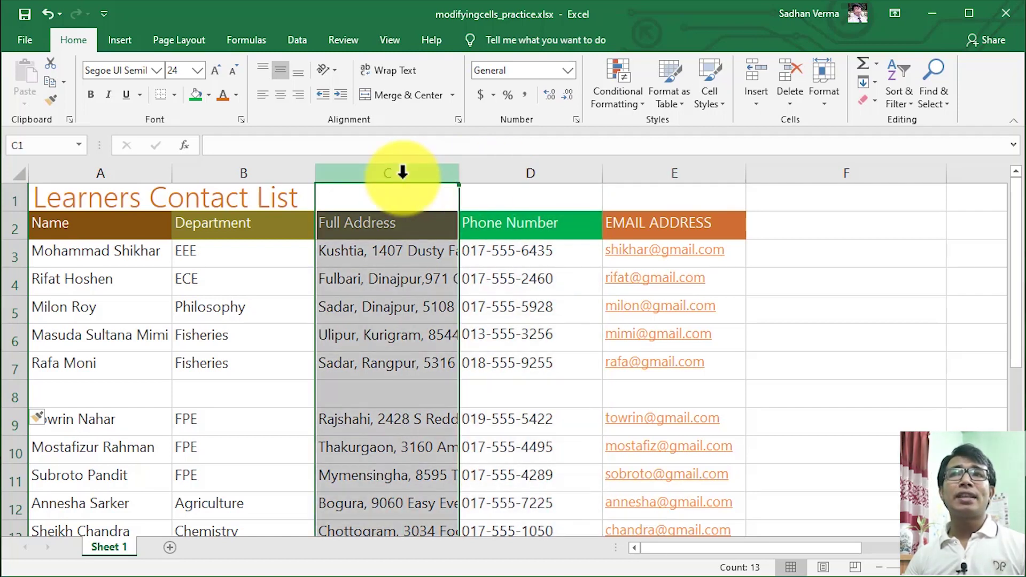
click(513, 170)
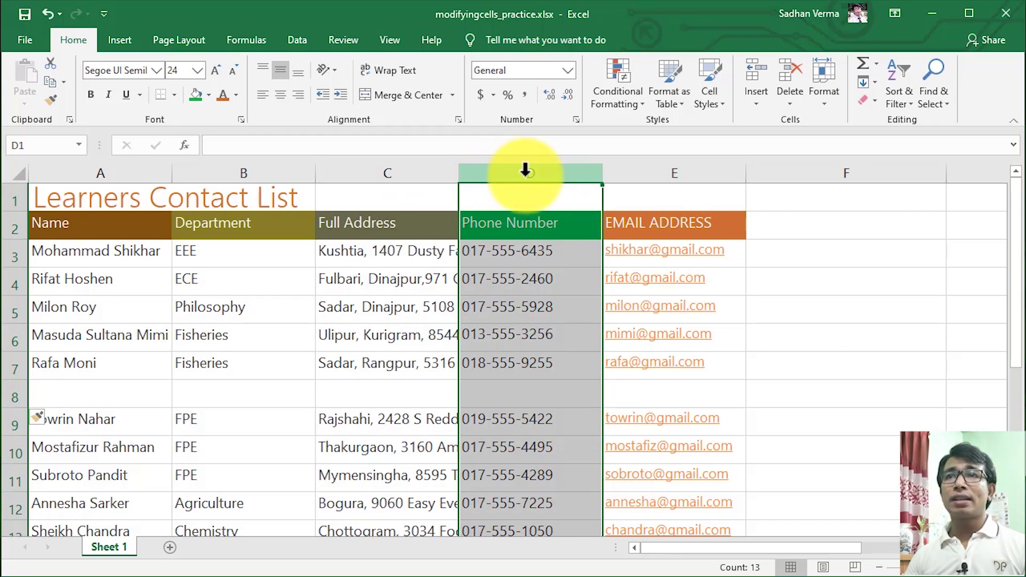
click(757, 97)
click(772, 119)
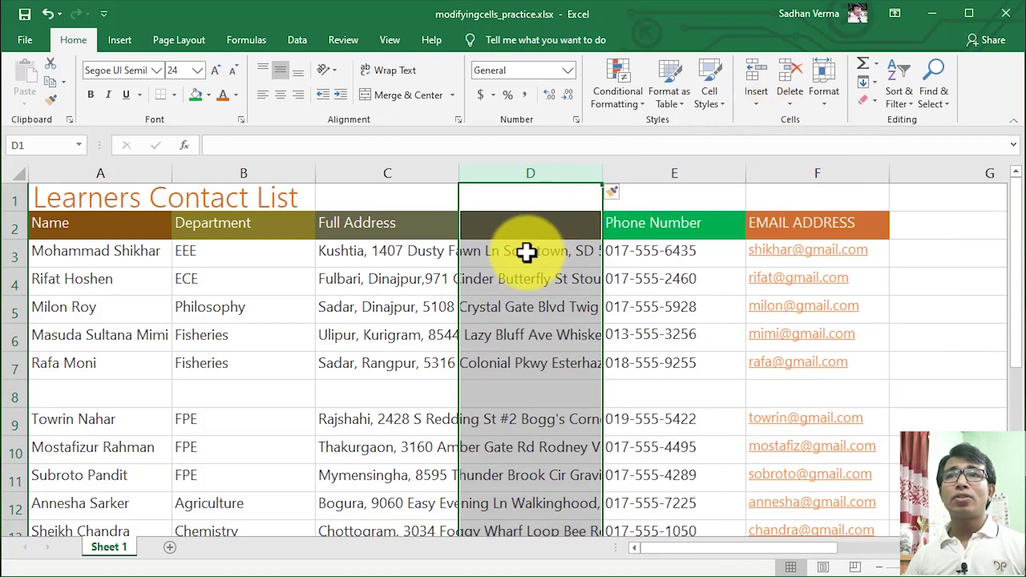
click(540, 199)
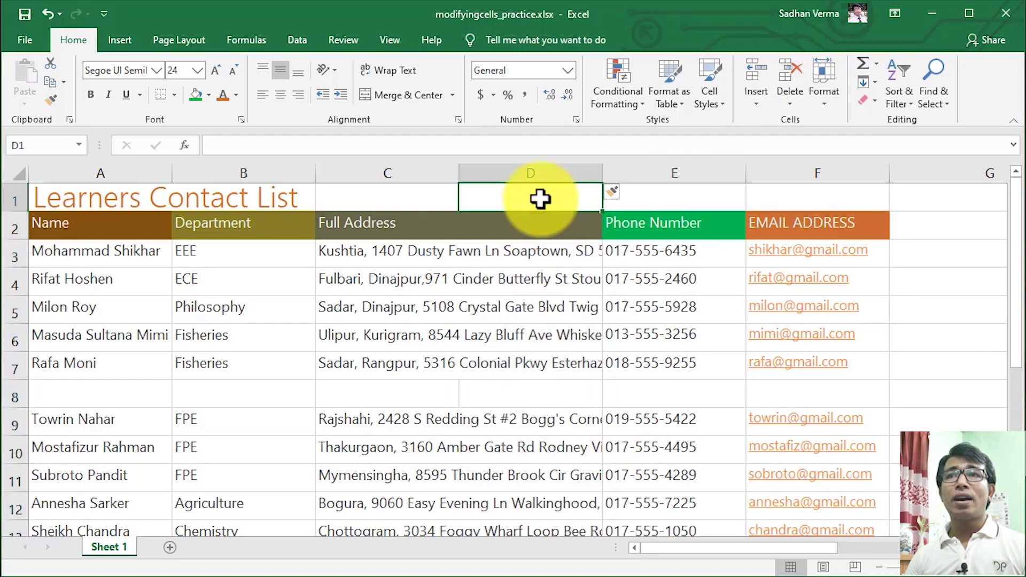
click(538, 248)
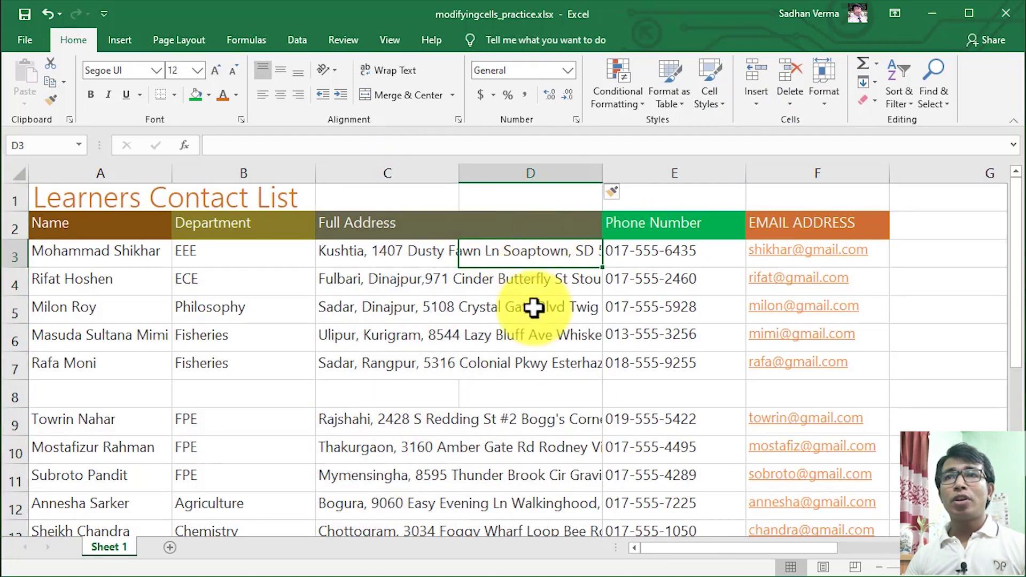
drag(533, 307, 533, 348)
click(533, 342)
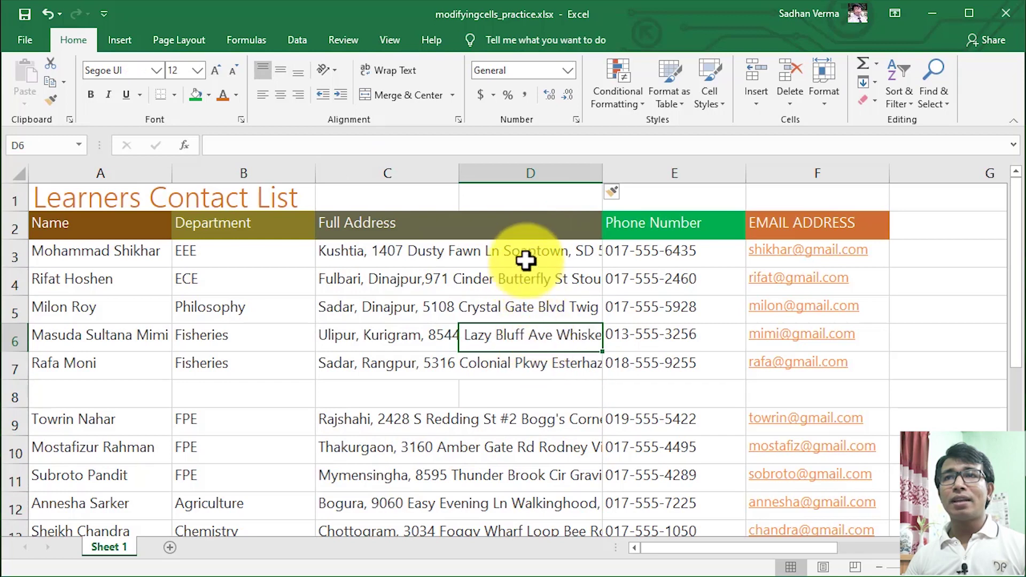
double_click(408, 254)
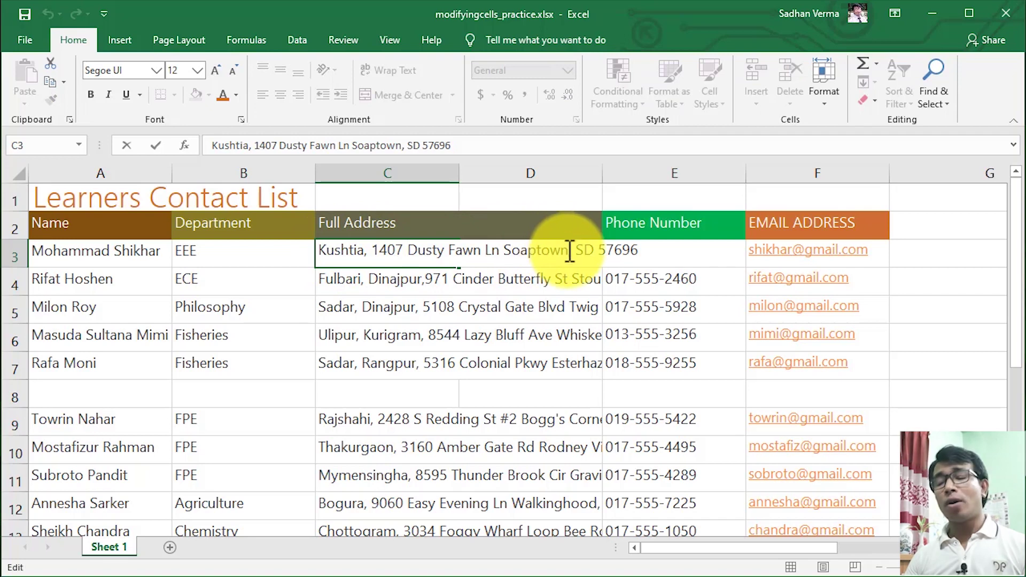
key(Return)
click(500, 252)
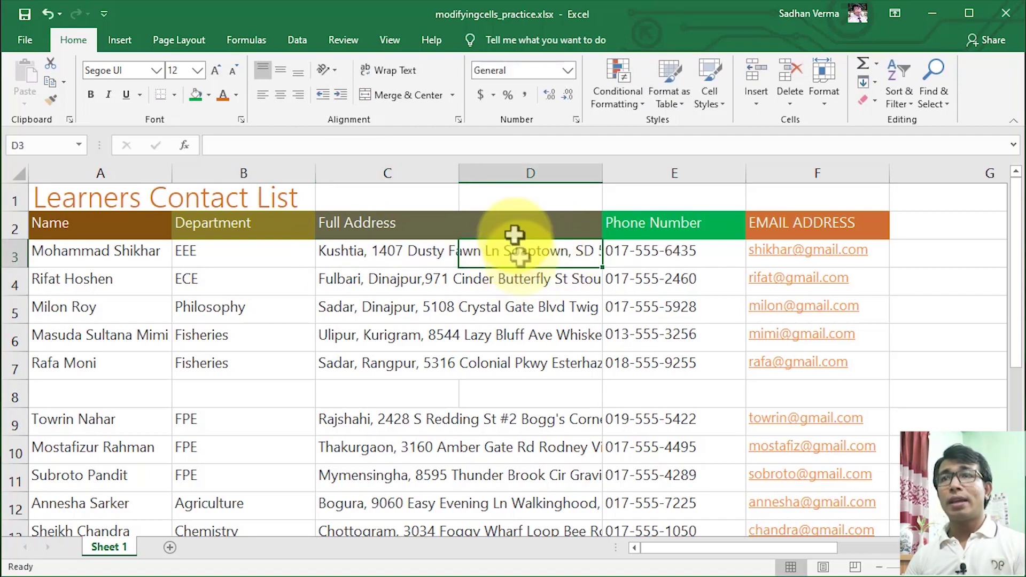
drag(529, 302, 552, 470)
click(554, 323)
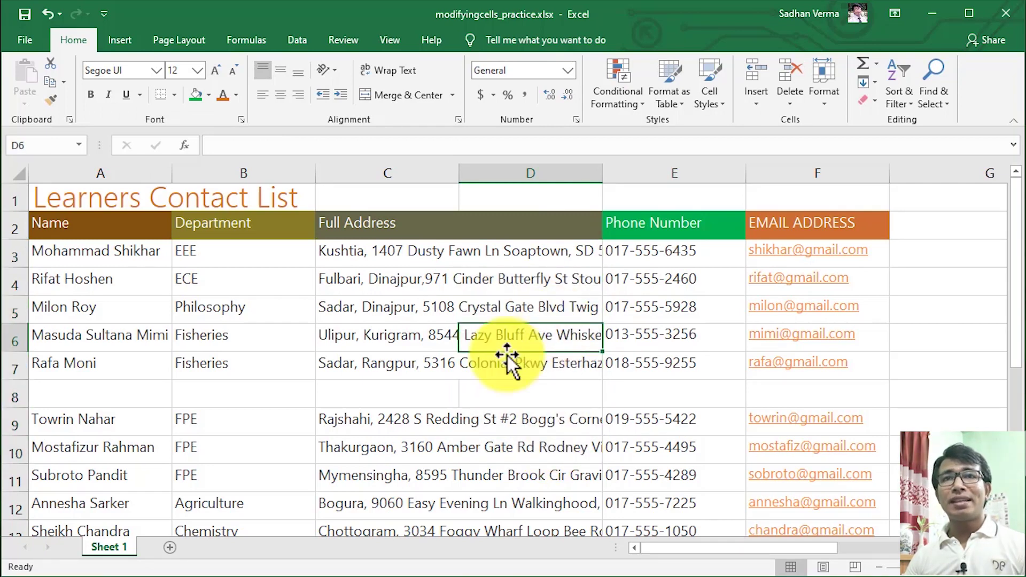
click(19, 395)
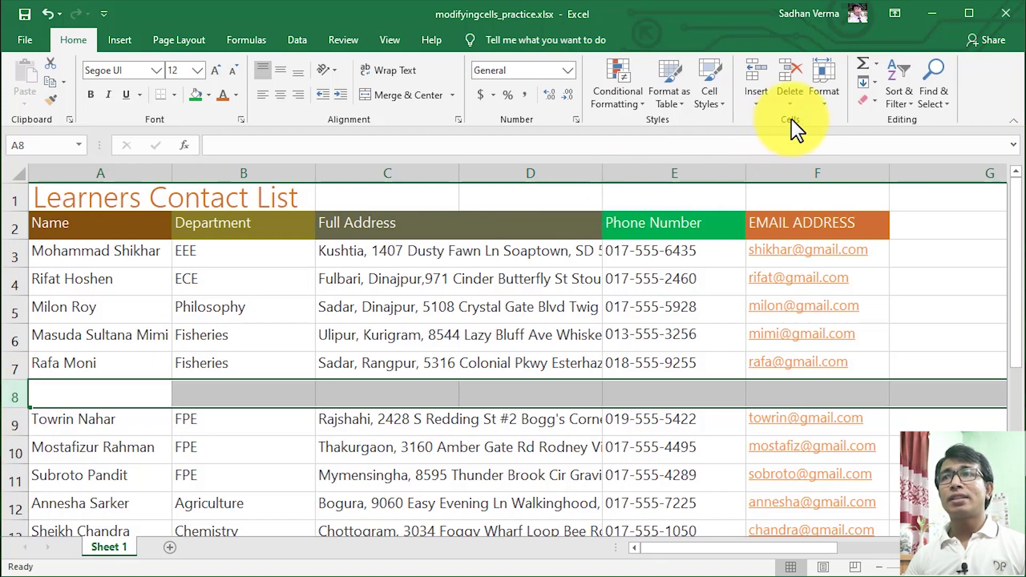
Step: Delete the empty row 8 and the empty column D
click(788, 72)
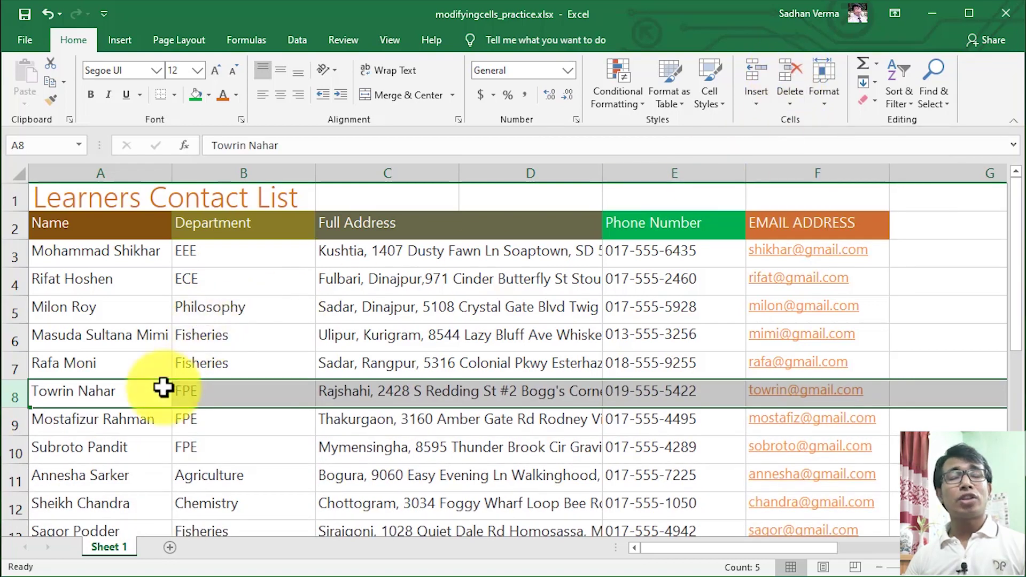
click(533, 170)
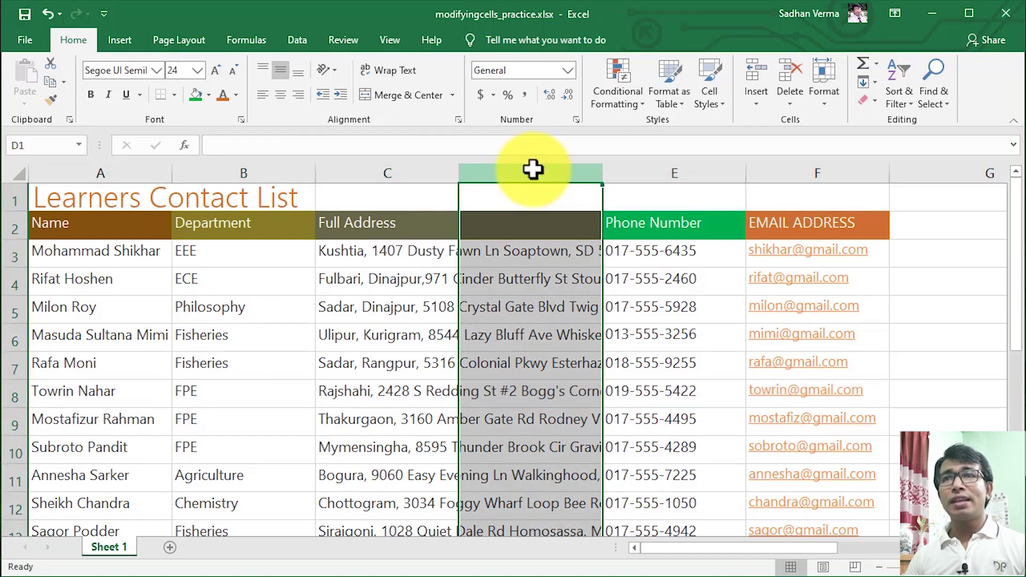
click(791, 66)
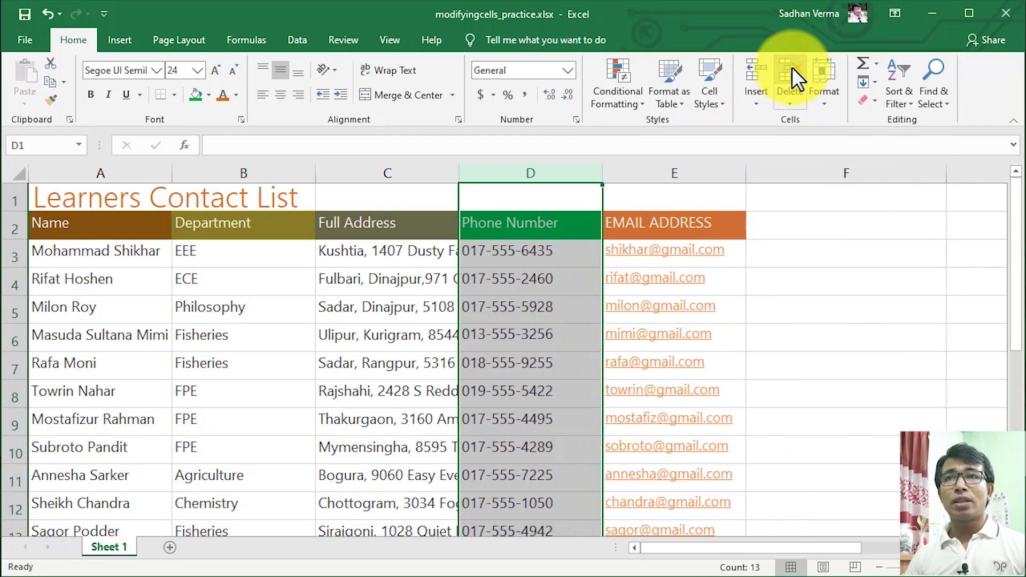
click(833, 255)
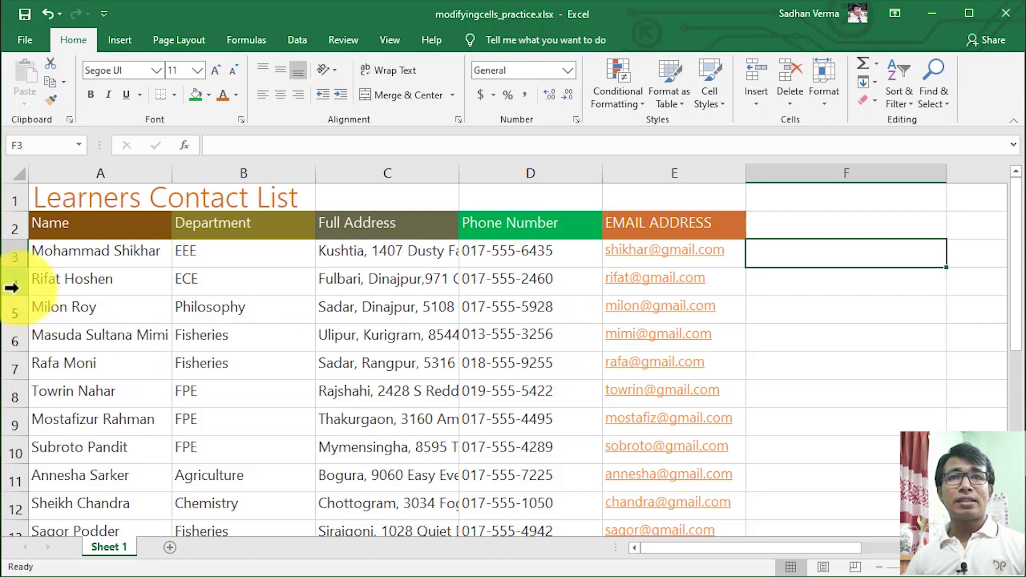
click(21, 314)
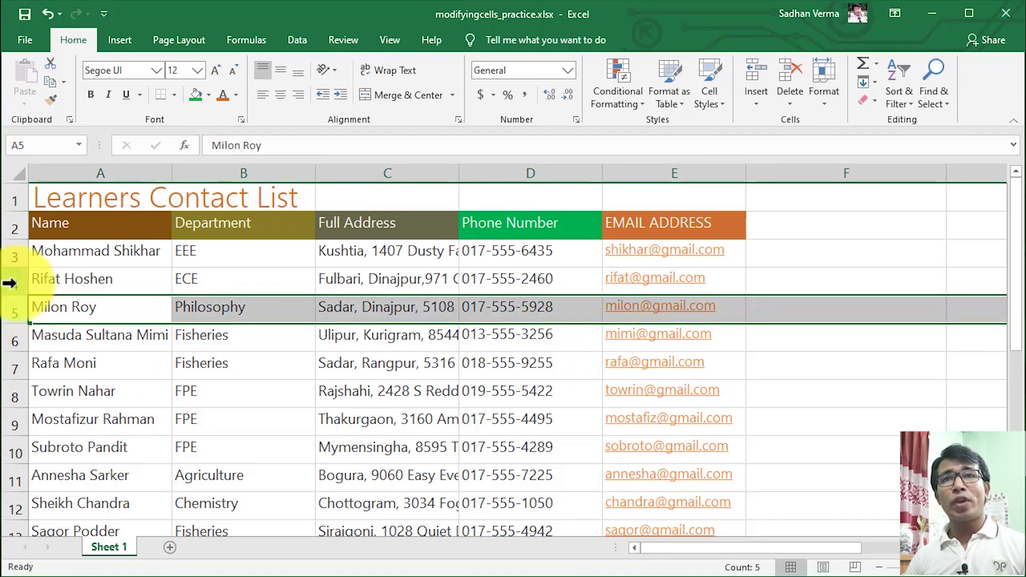
right_click(13, 312)
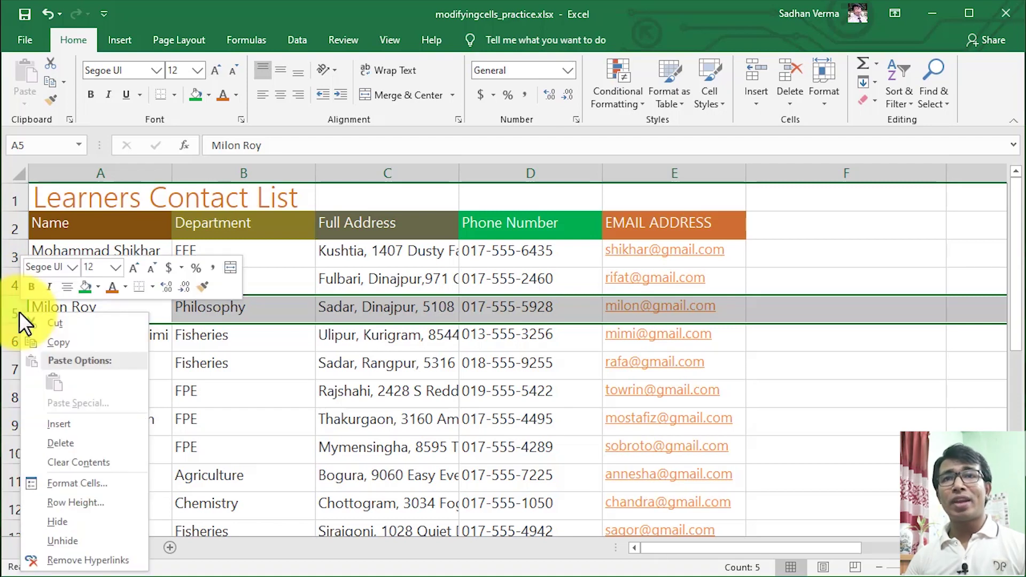
click(63, 422)
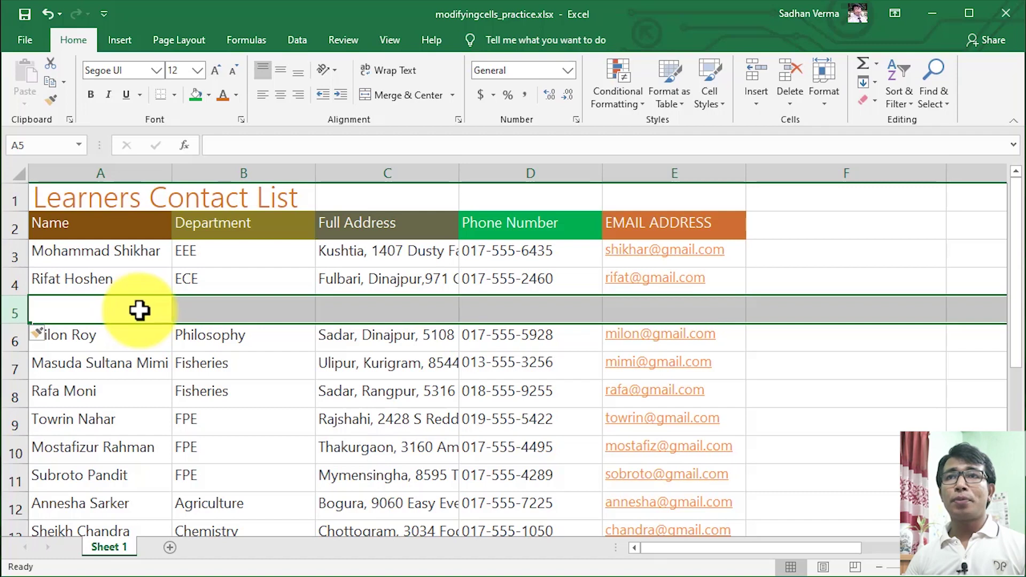
click(247, 169)
click(355, 169)
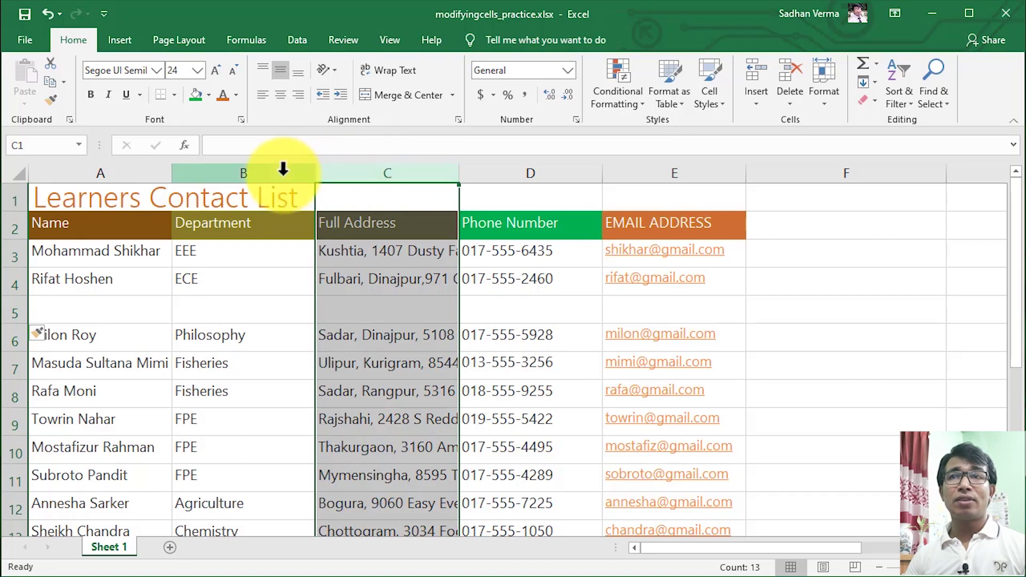
right_click(385, 168)
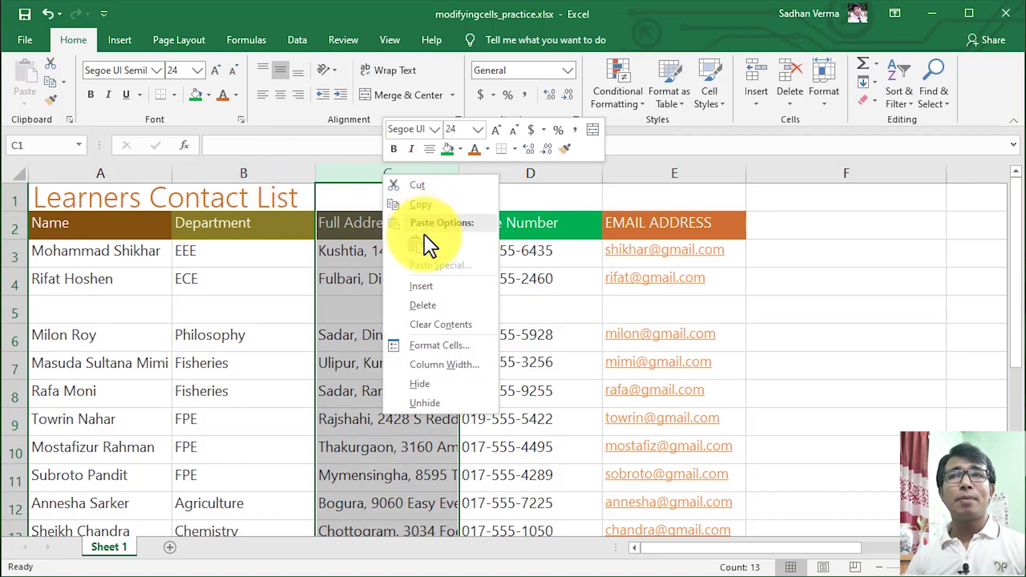
click(432, 288)
click(379, 257)
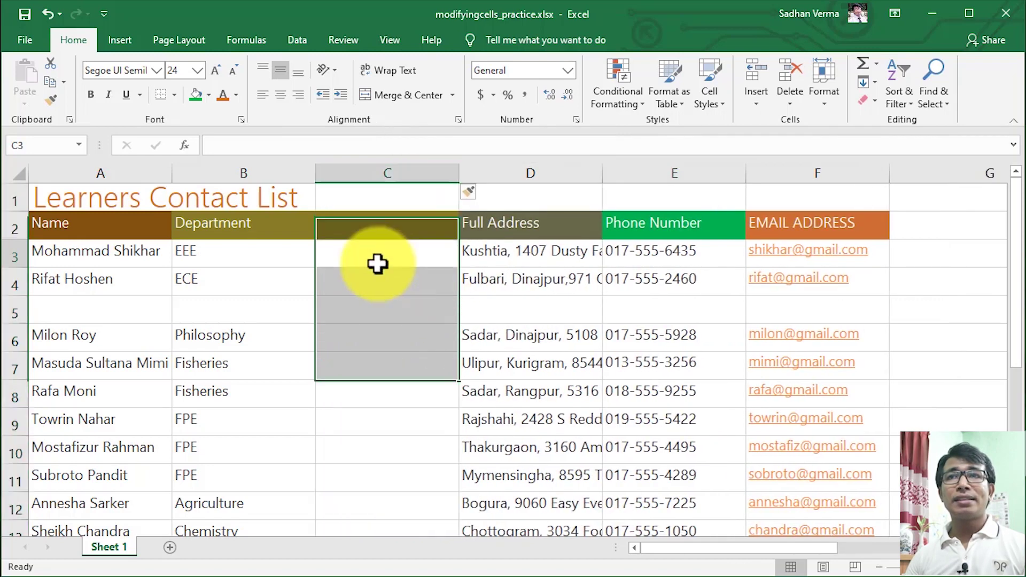
drag(378, 201, 393, 470)
click(392, 378)
click(401, 175)
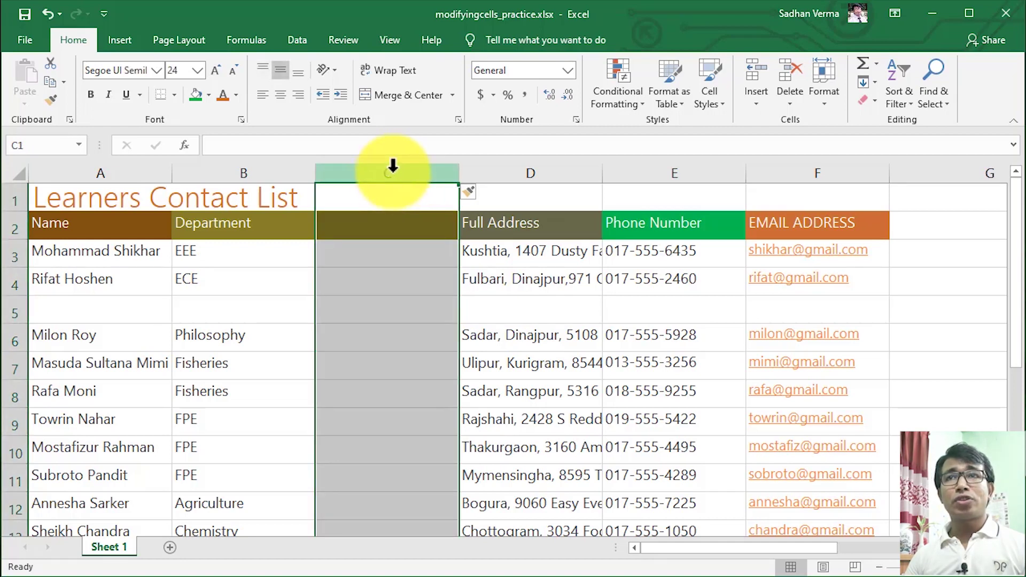
right_click(392, 170)
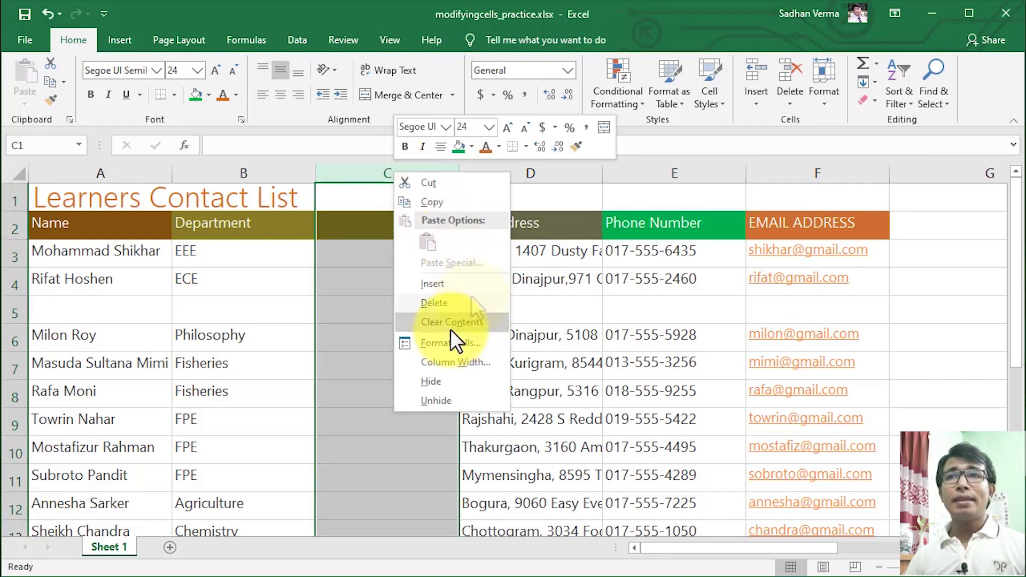
click(434, 303)
click(15, 307)
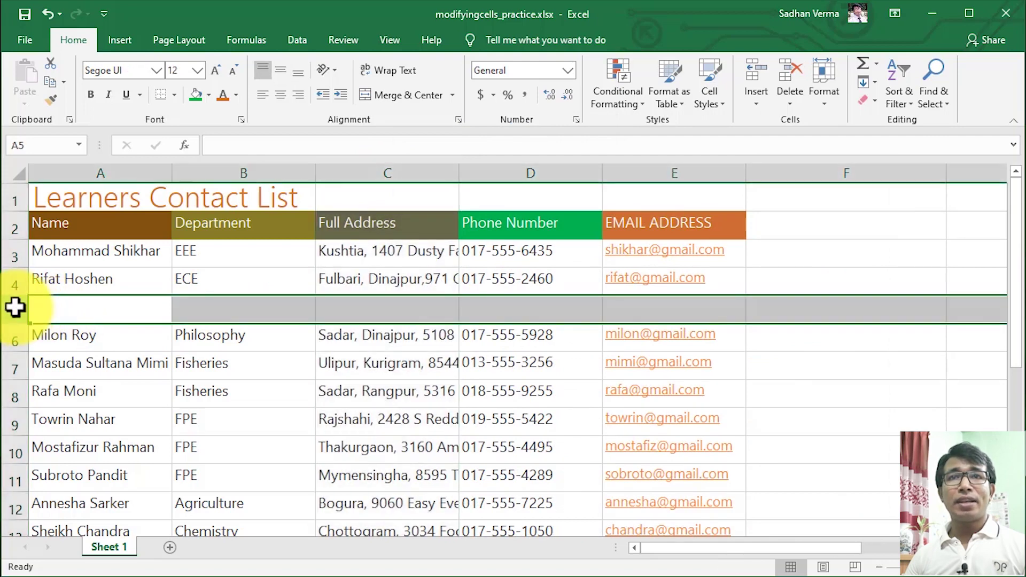
right_click(15, 307)
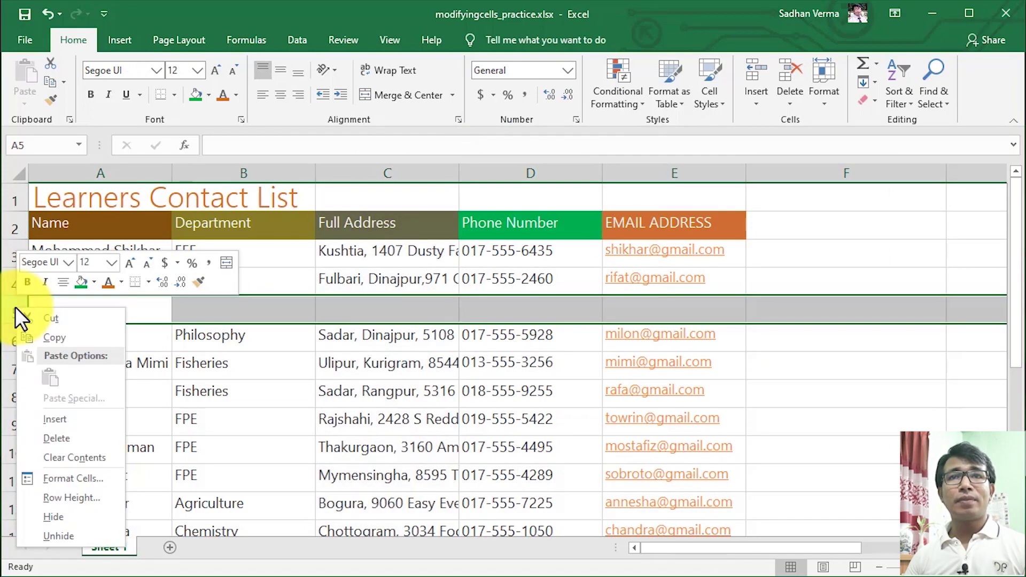
click(59, 440)
click(236, 386)
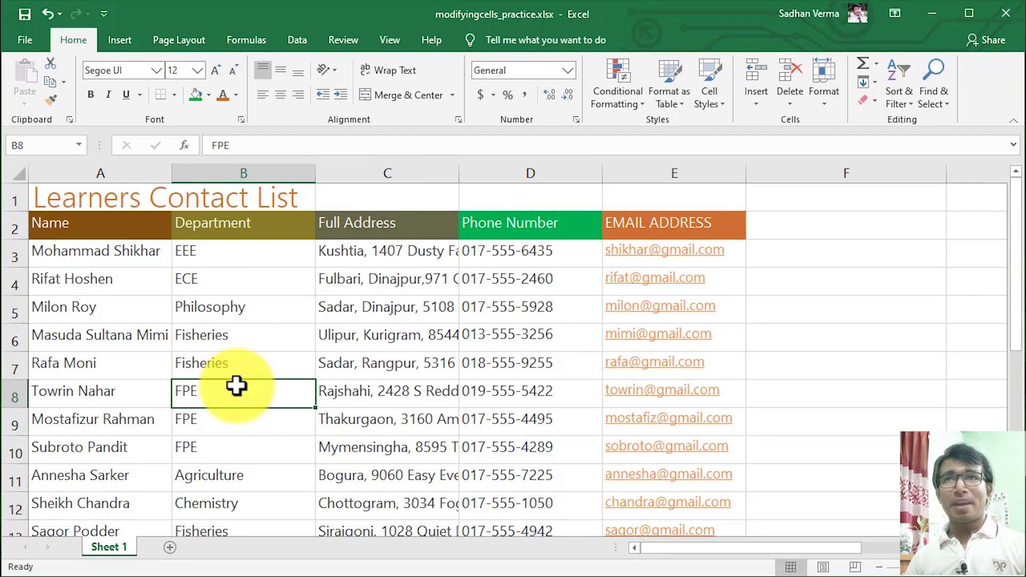
click(250, 171)
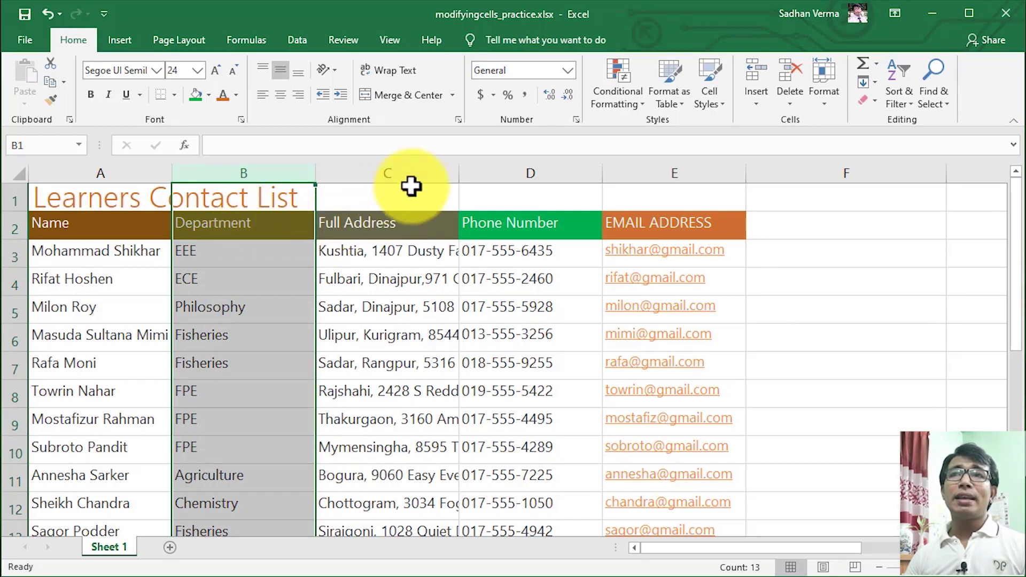
click(411, 221)
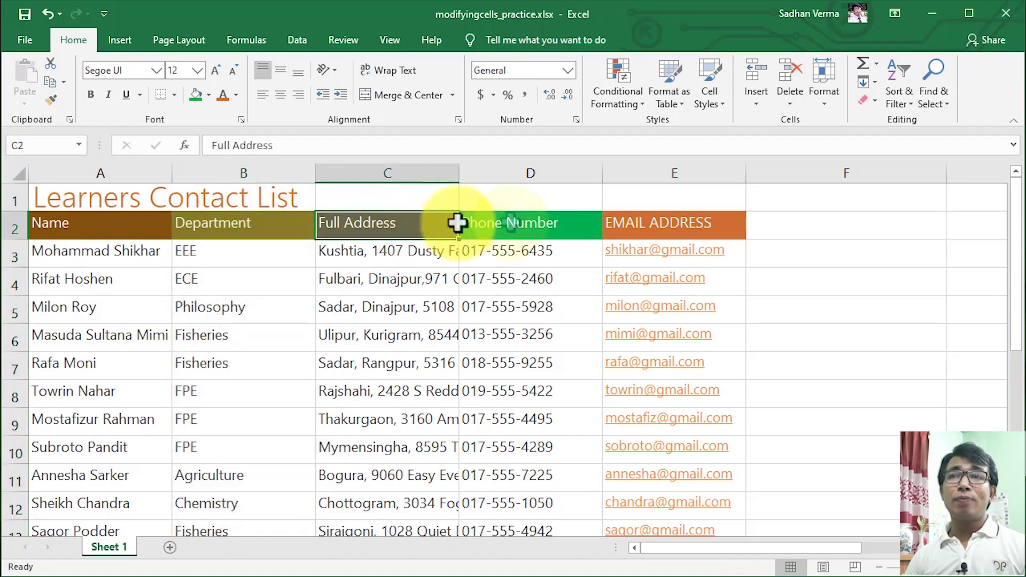
click(513, 223)
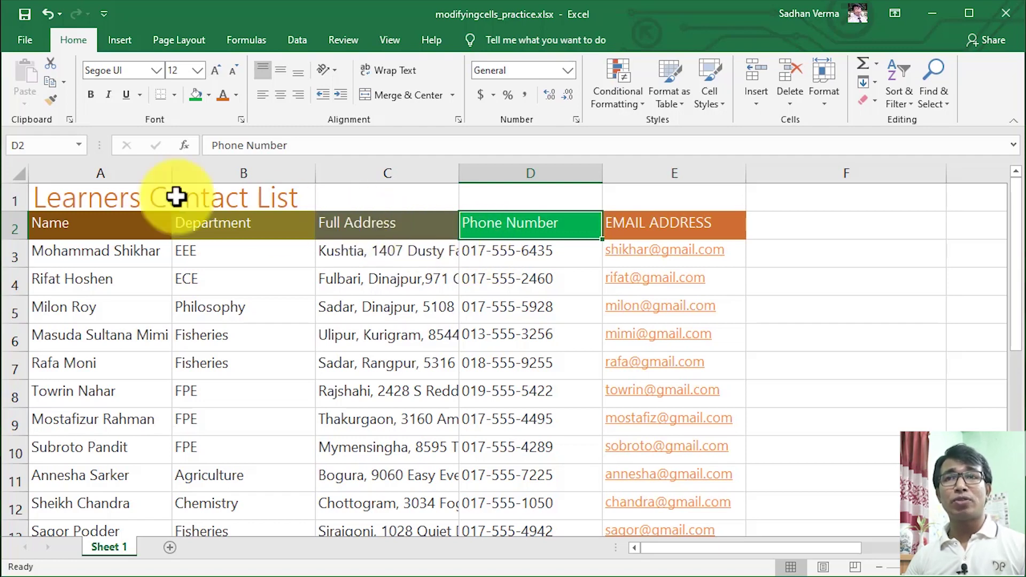
click(263, 167)
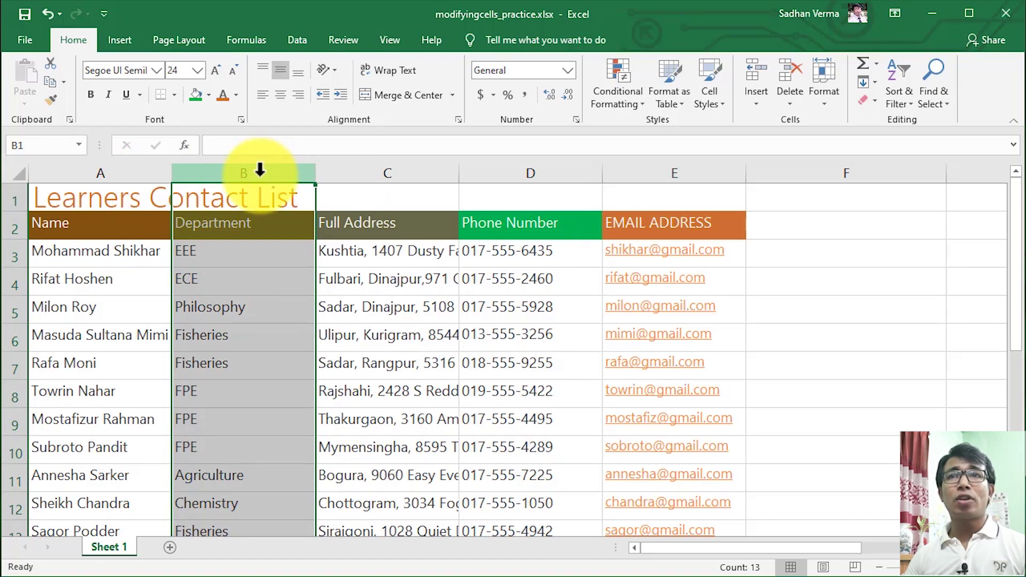
Step: Cut the Department column B and insert it before the Phone Number column
right_click(259, 171)
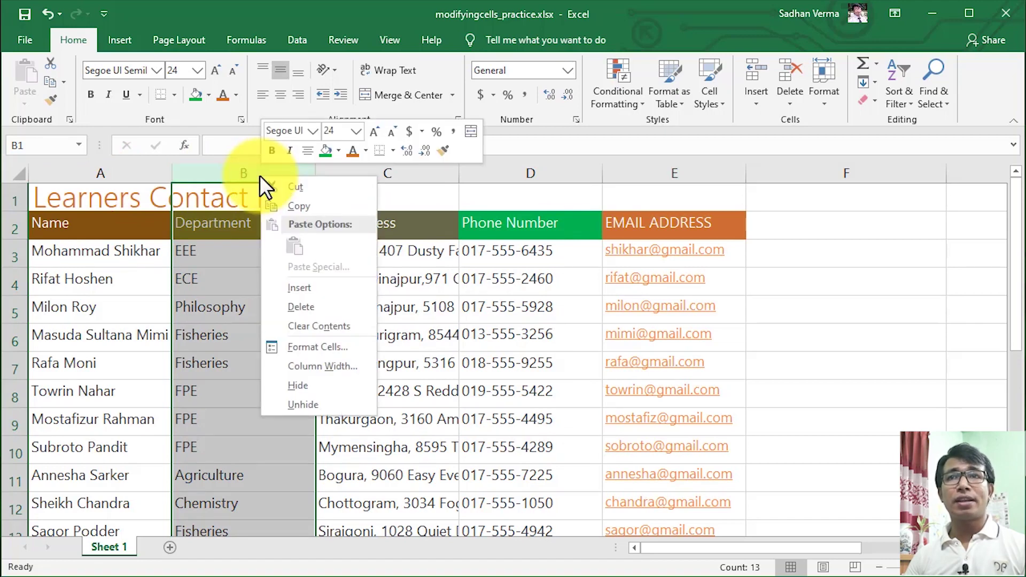
click(294, 188)
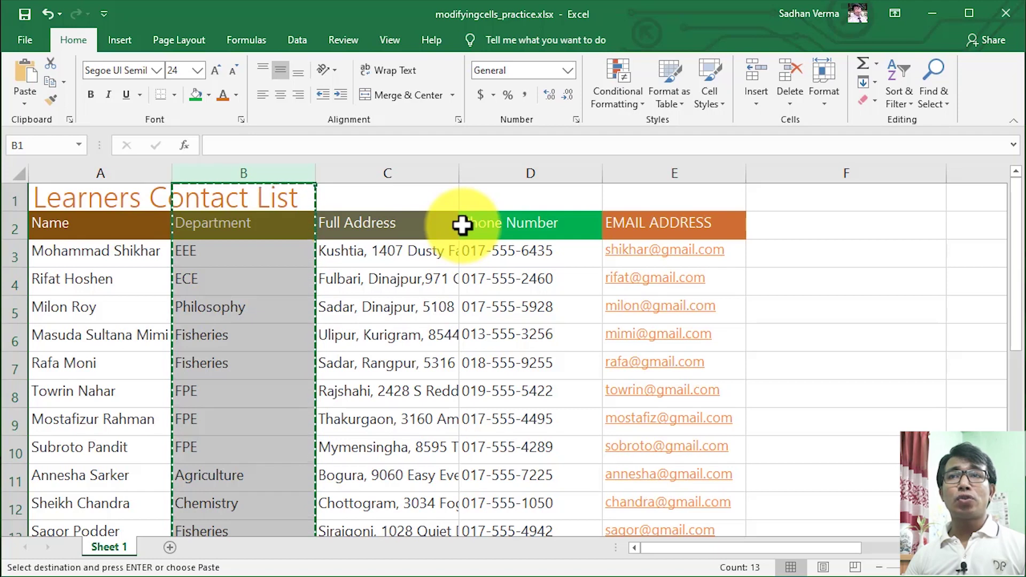
click(533, 167)
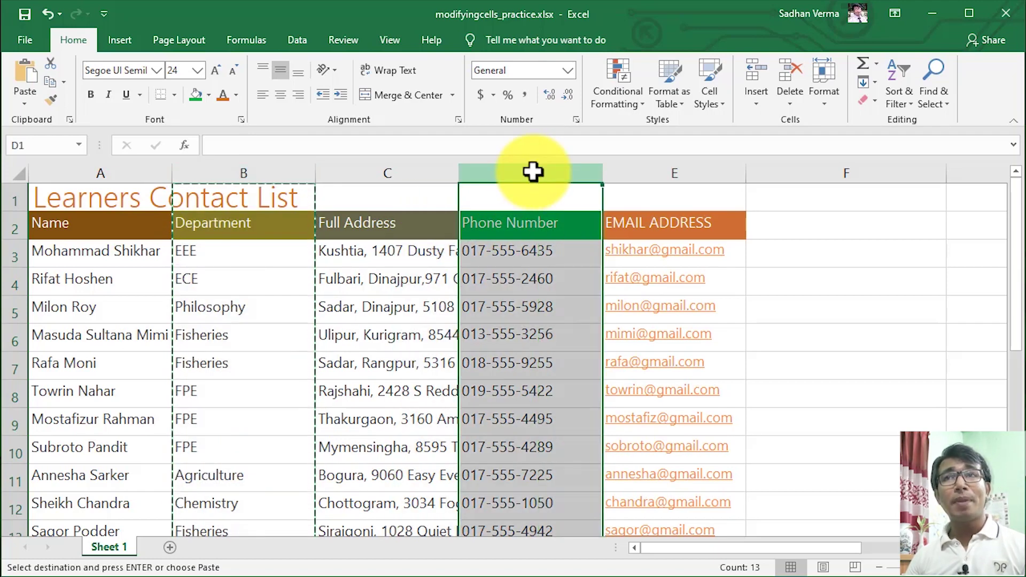
right_click(534, 171)
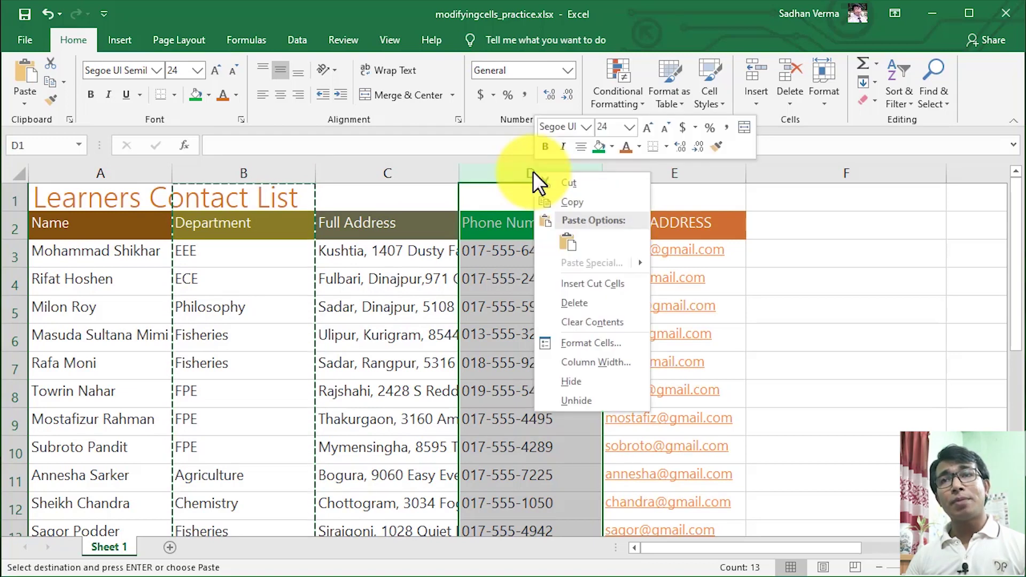
click(601, 283)
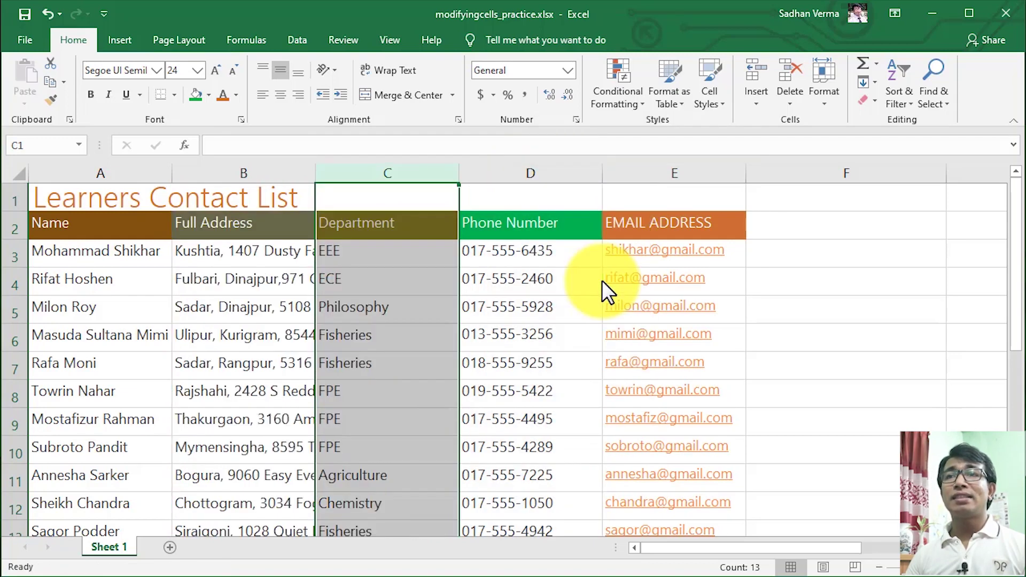
Step: Check the rearranged Department, Phone Number and EMAIL ADDRESS headers across columns C–E
click(409, 246)
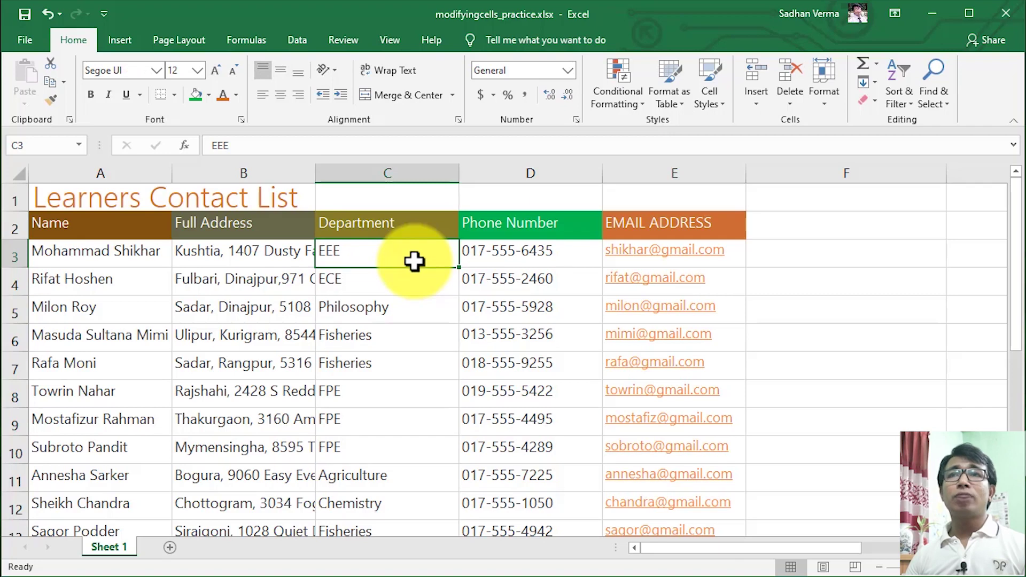
click(393, 225)
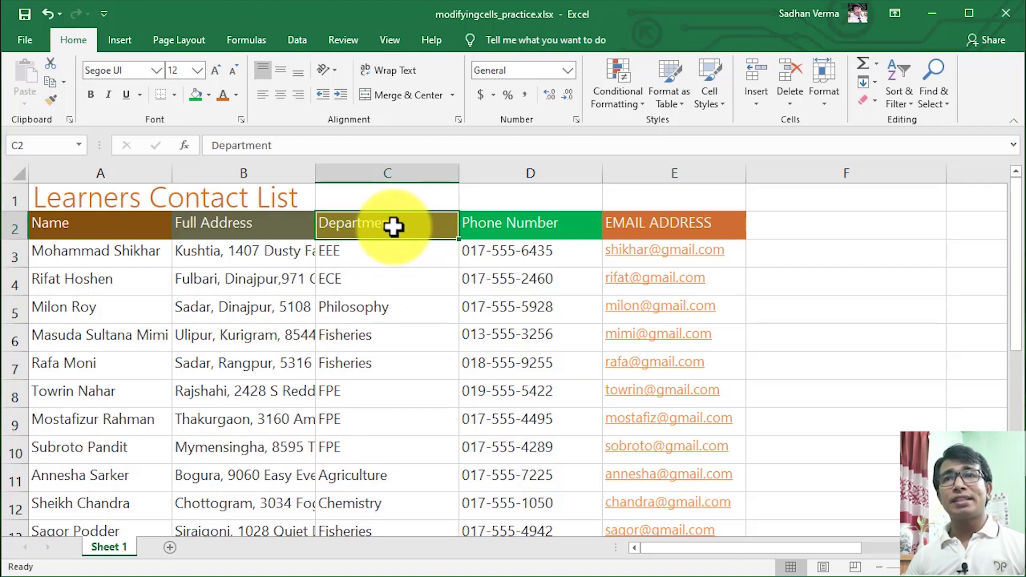
click(498, 226)
click(621, 214)
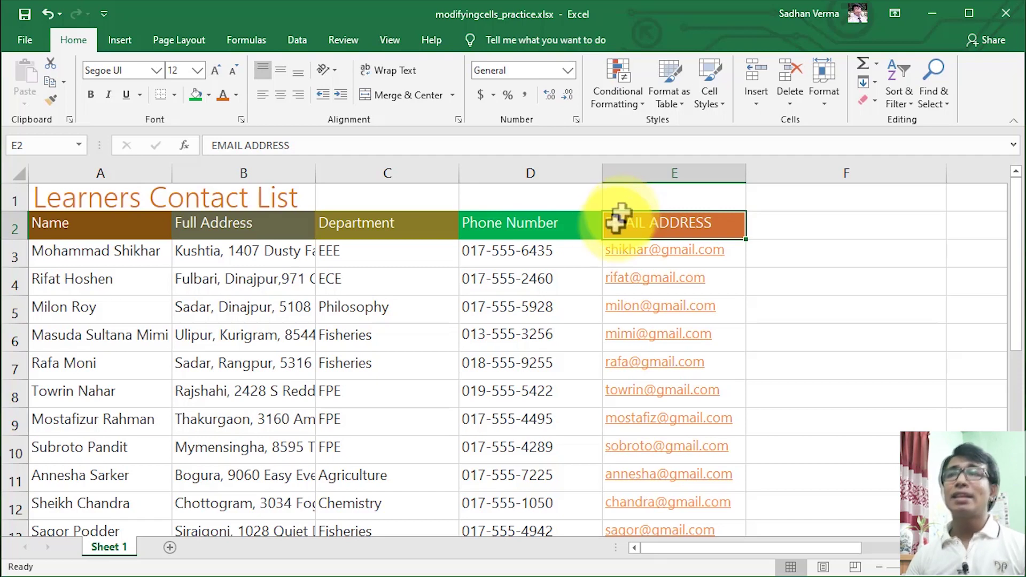
click(529, 229)
click(644, 229)
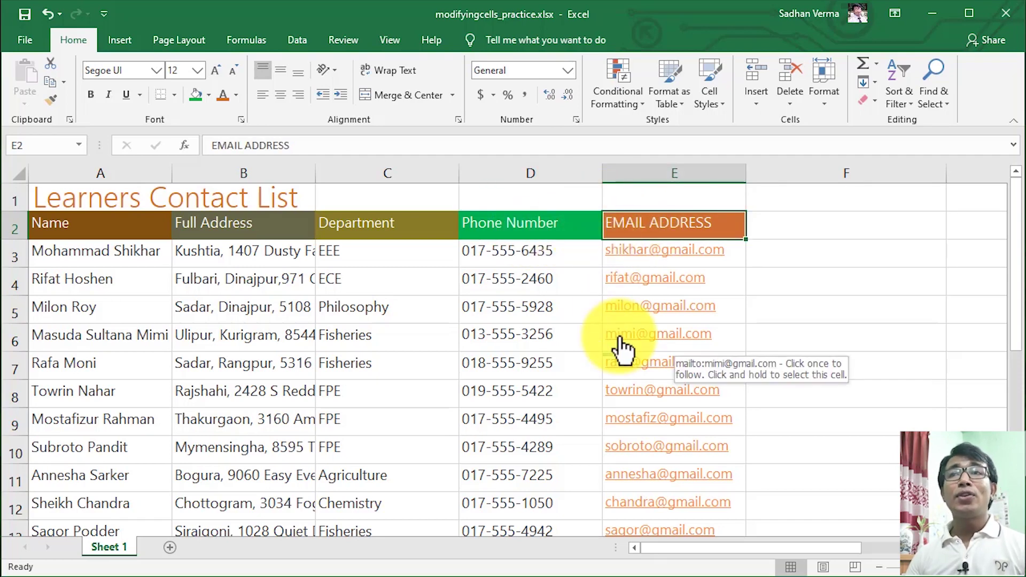
click(659, 174)
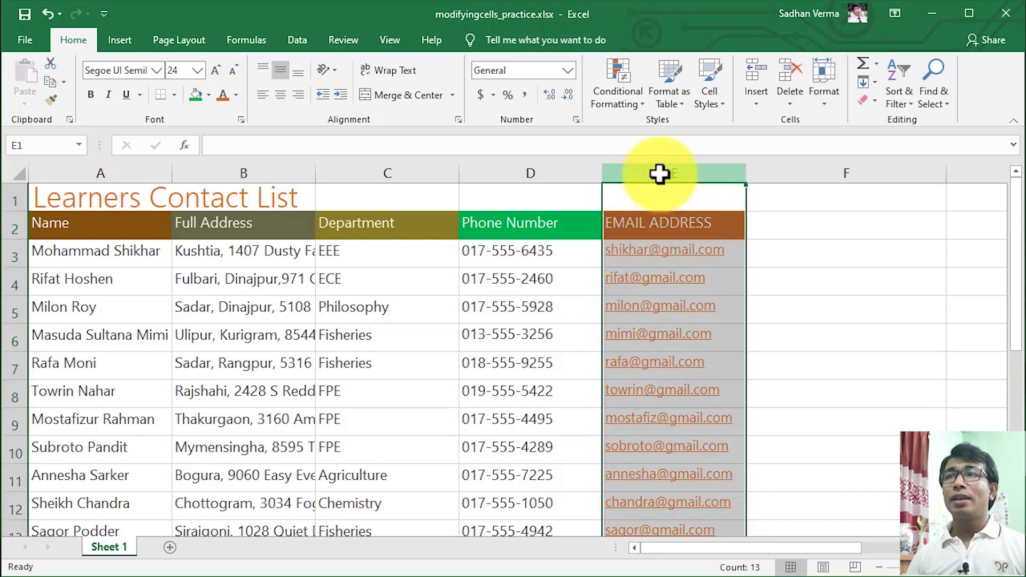
Step: Drag the Department column from C into empty column E, after Phone Number
right_click(662, 170)
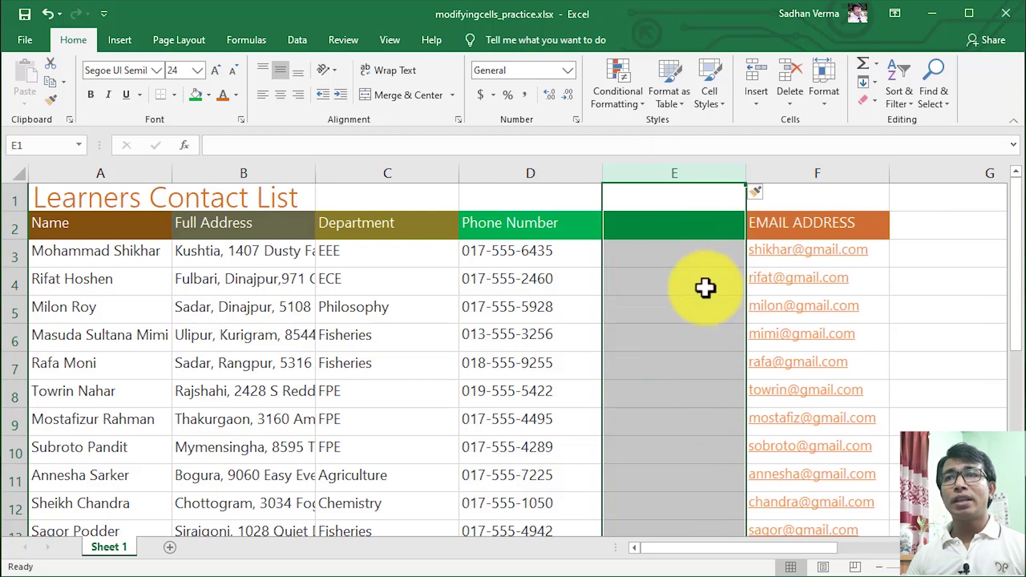
click(385, 174)
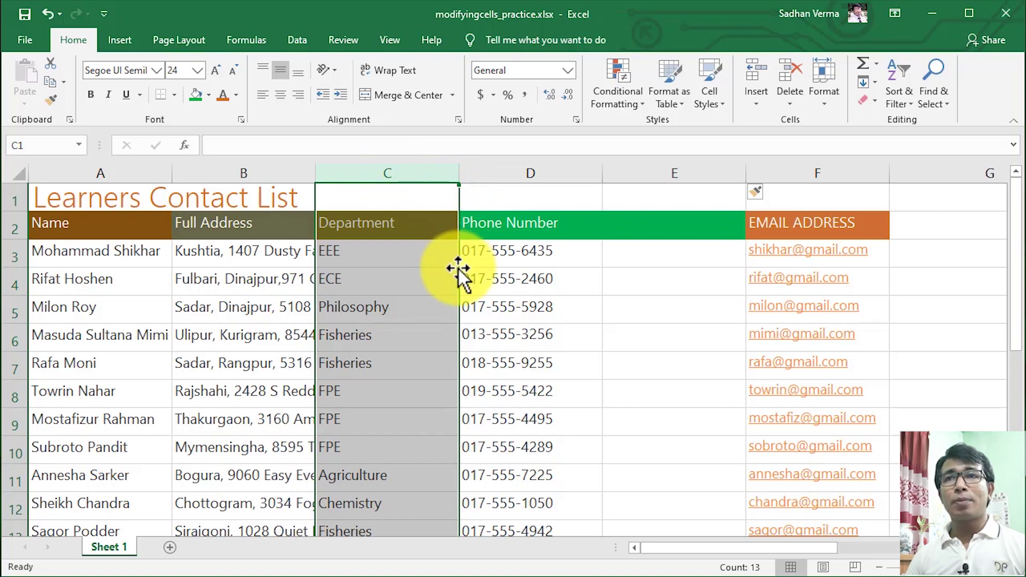
drag(458, 269, 637, 262)
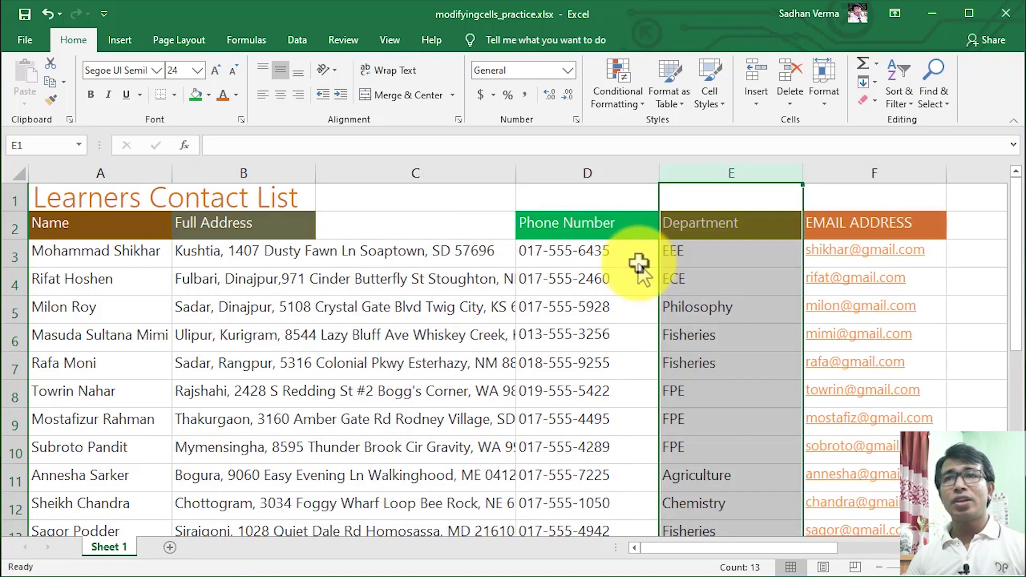
Step: Delete the empty column C so Phone Number lands in C and Department in D
click(438, 231)
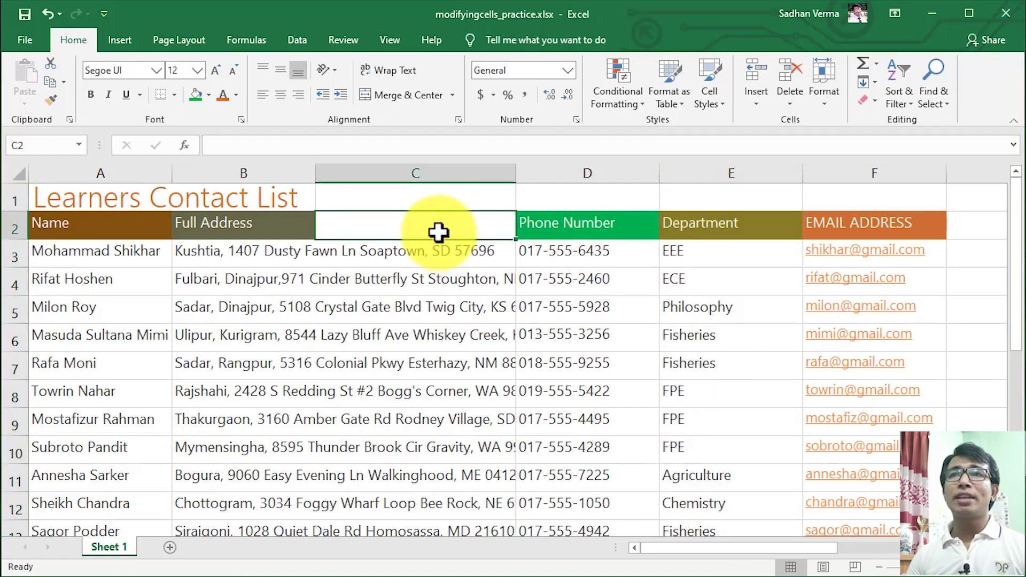
click(430, 174)
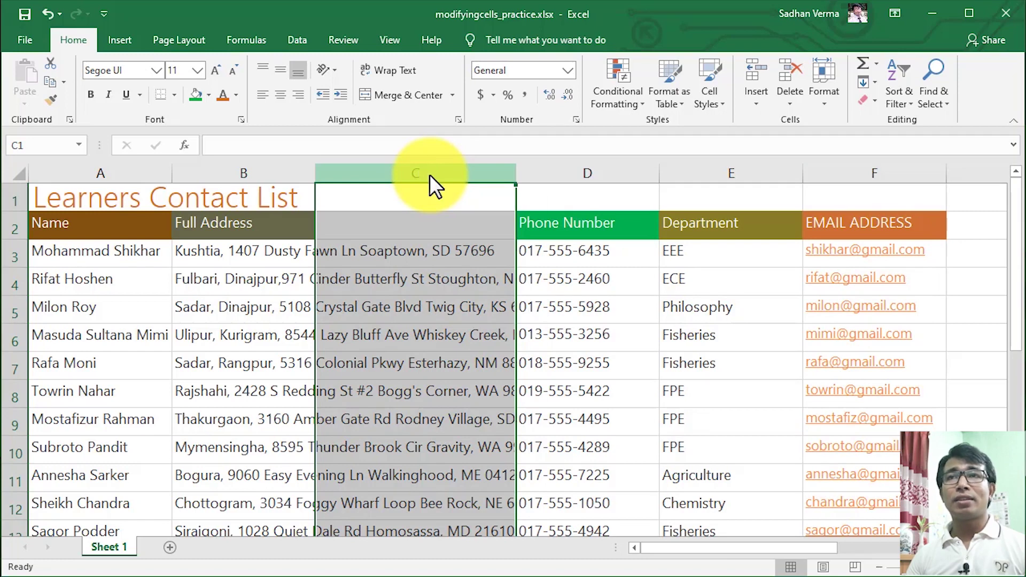
right_click(428, 175)
click(494, 301)
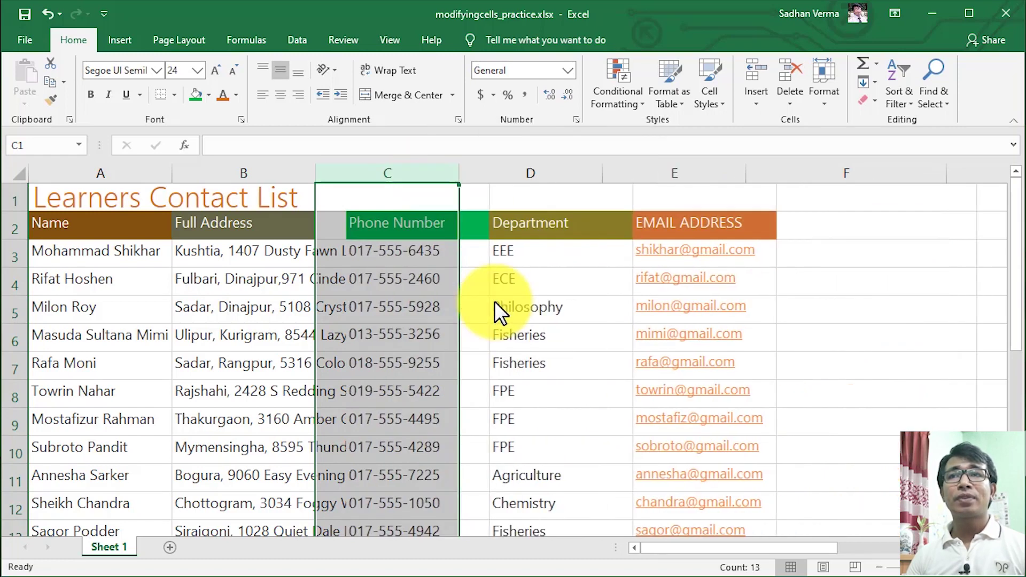
click(559, 299)
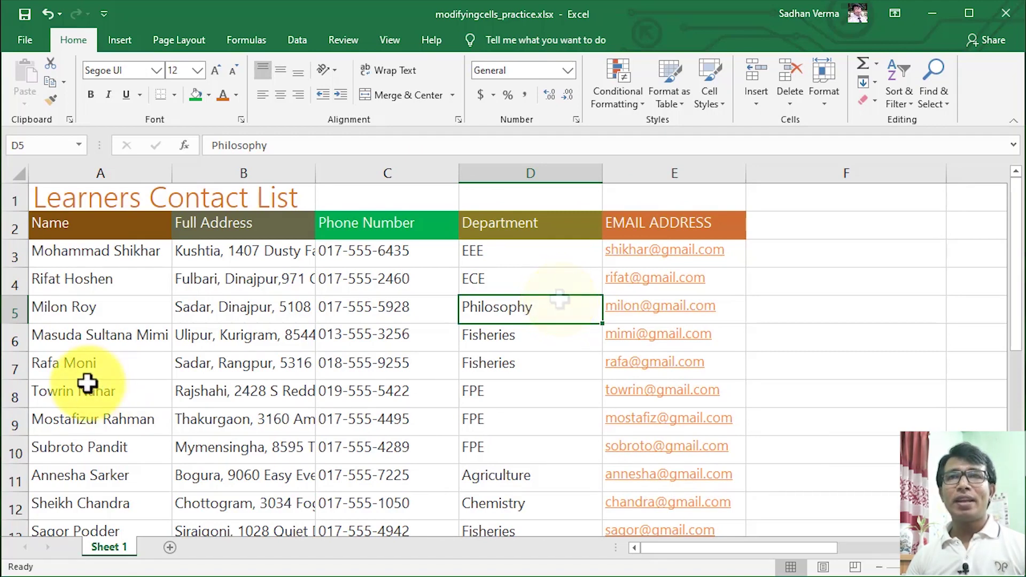
click(21, 394)
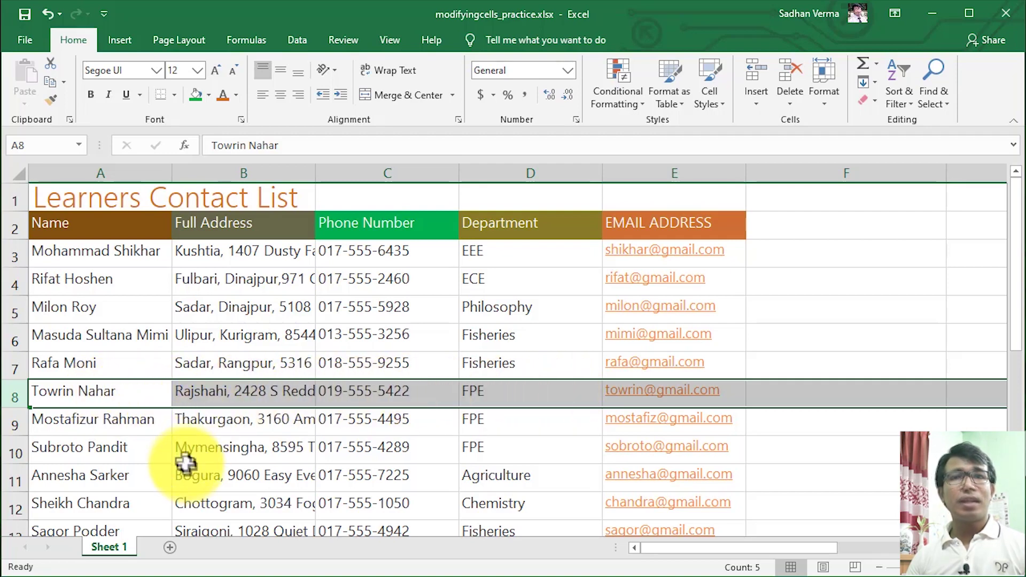
Step: Cut row 8's learner record and insert it above row 11, making it row 10
right_click(20, 398)
click(30, 405)
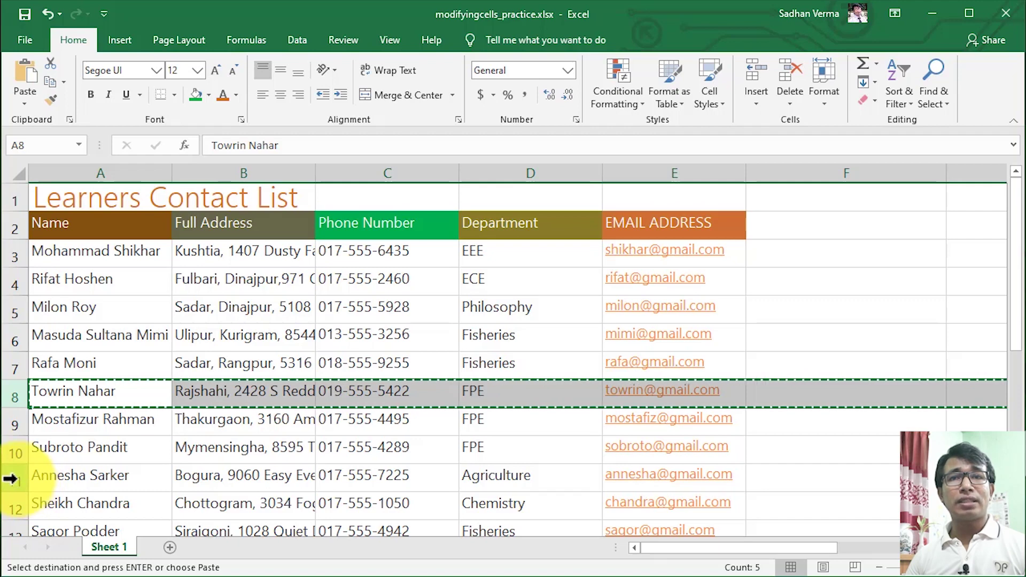
click(17, 479)
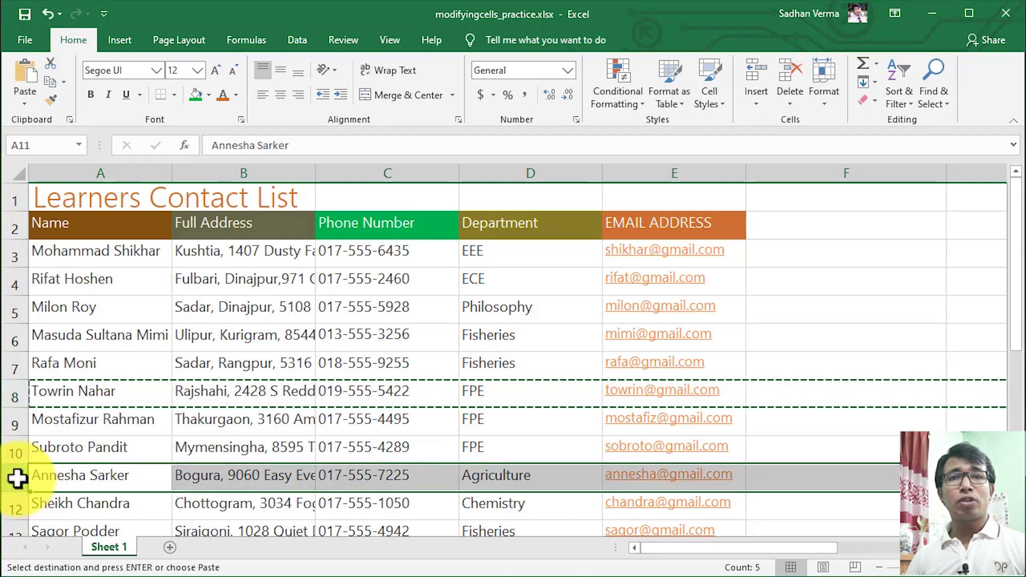
right_click(17, 479)
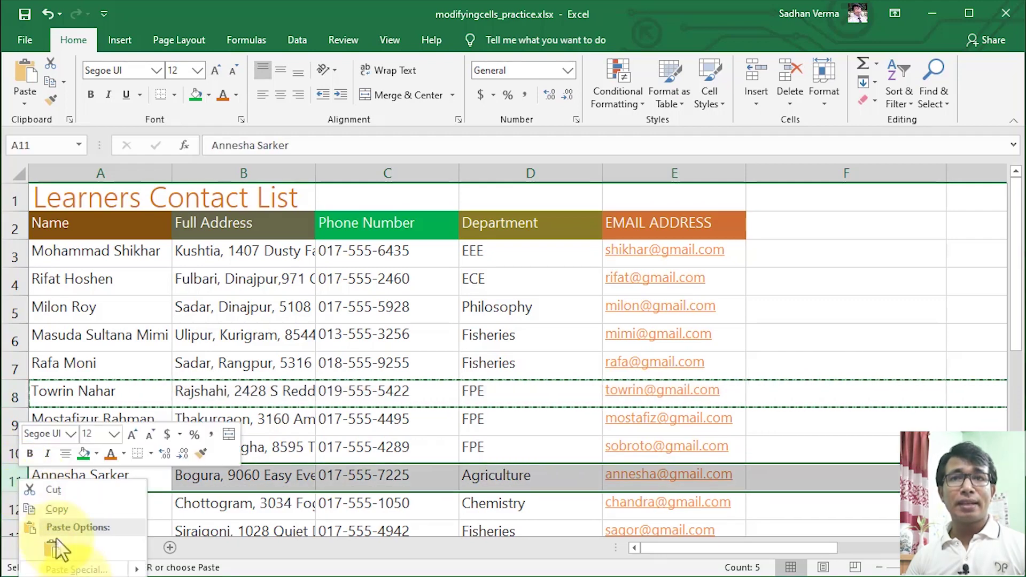
click(69, 575)
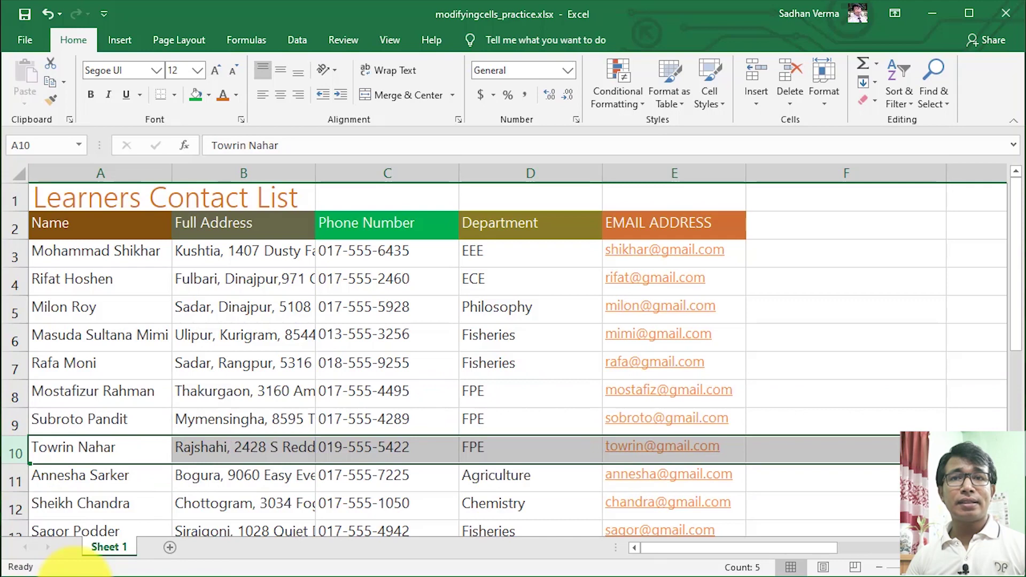
click(59, 480)
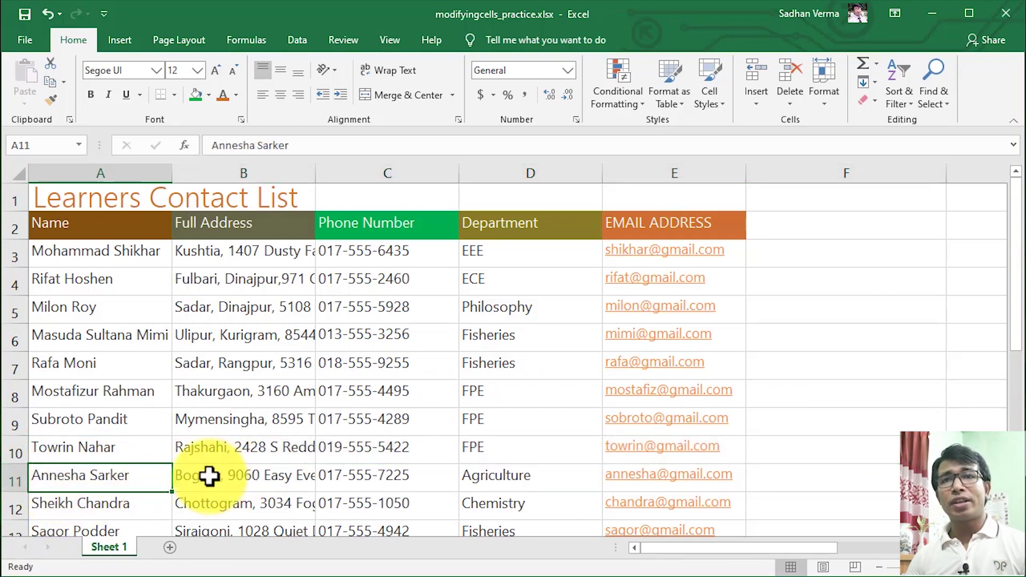
click(102, 451)
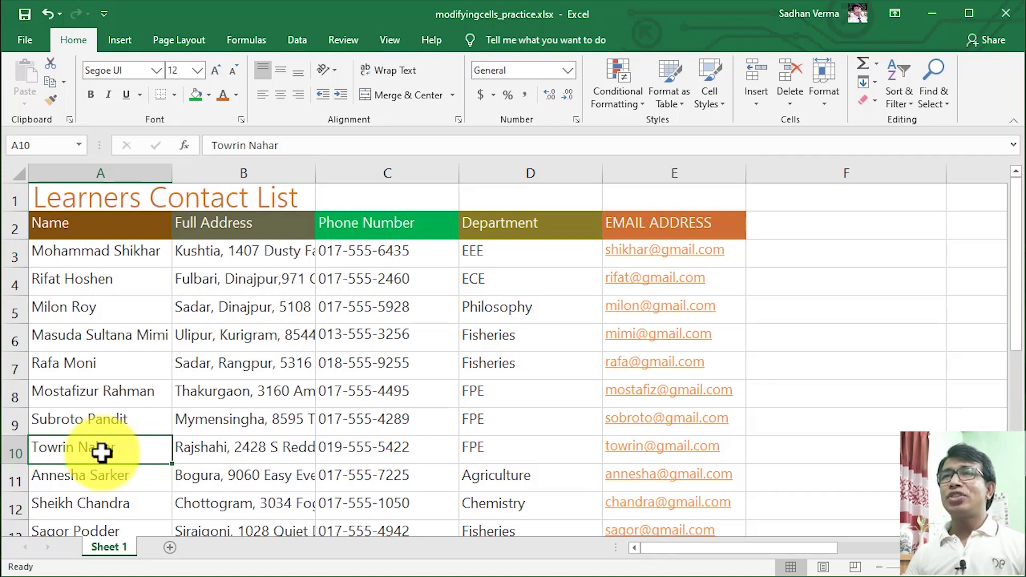
Step: Hide the Phone Number column C so Department follows Full Address directly
click(371, 169)
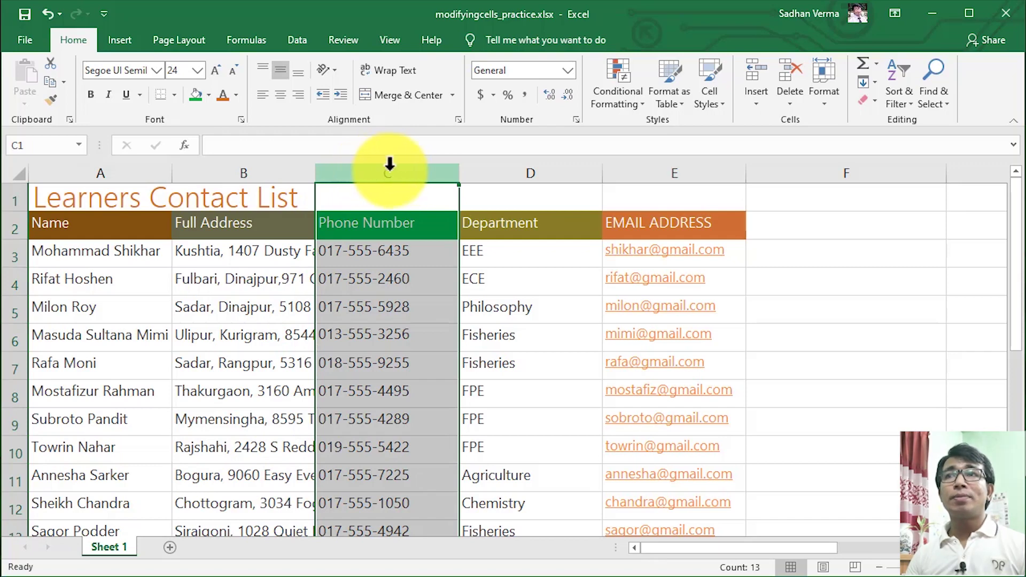
right_click(411, 172)
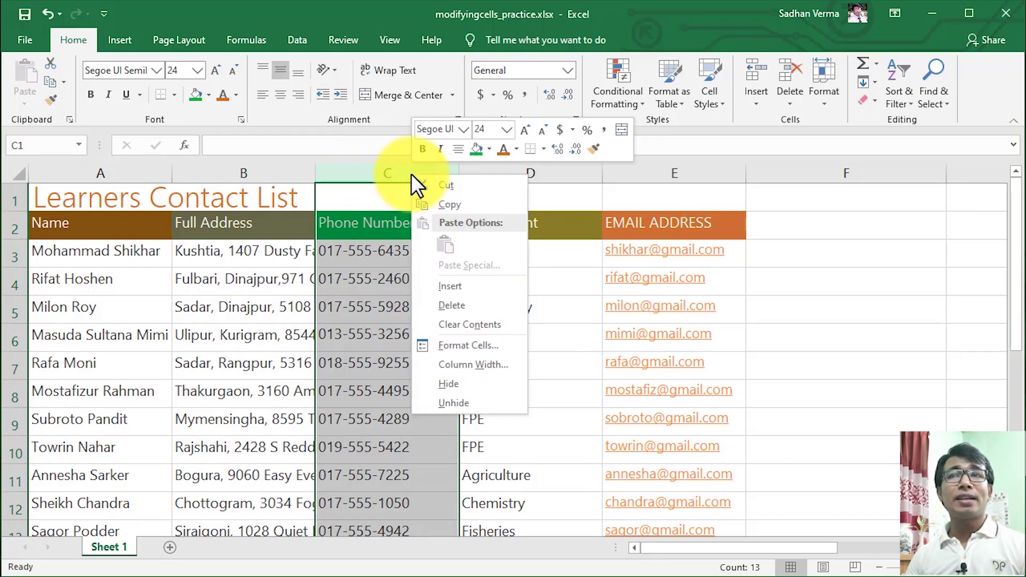
click(454, 384)
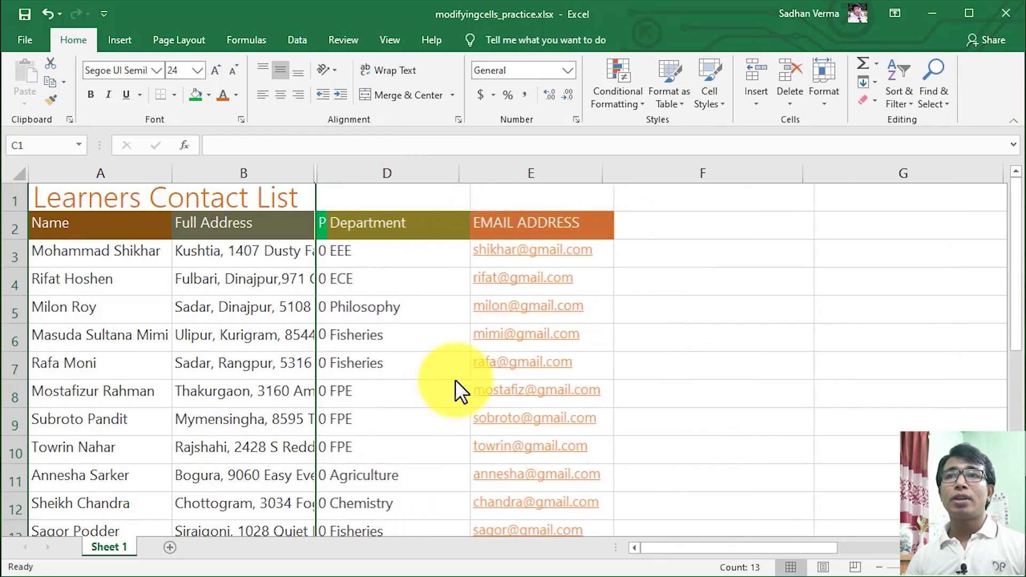
click(427, 353)
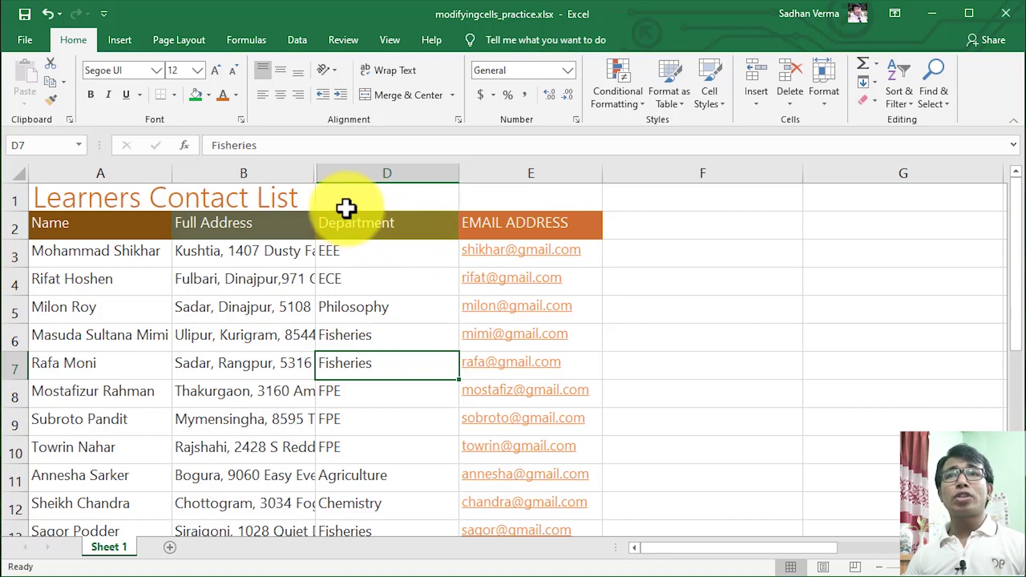
Step: Unhide the Phone Number column by selecting columns B to D
drag(270, 169, 349, 169)
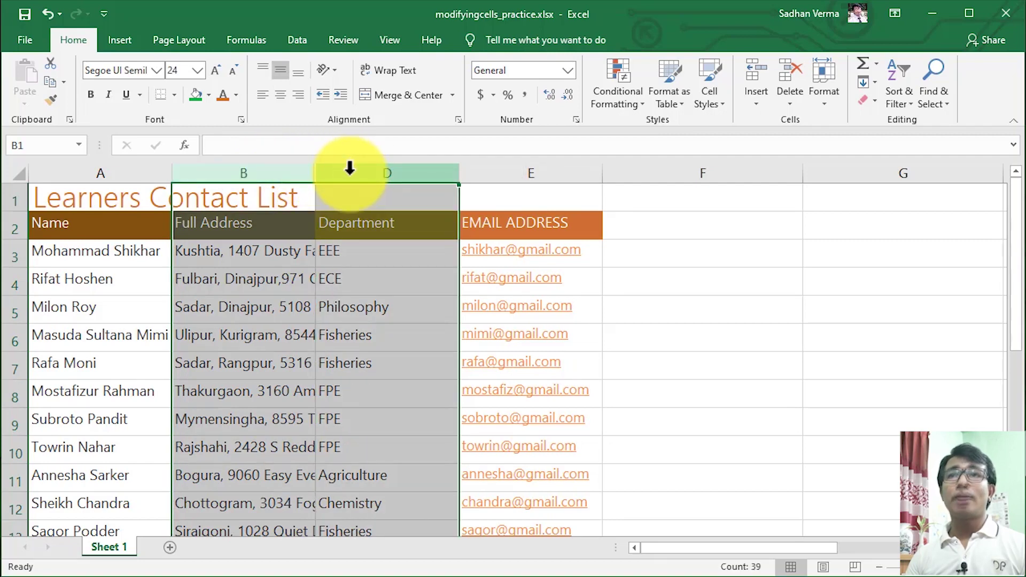
right_click(349, 169)
click(408, 402)
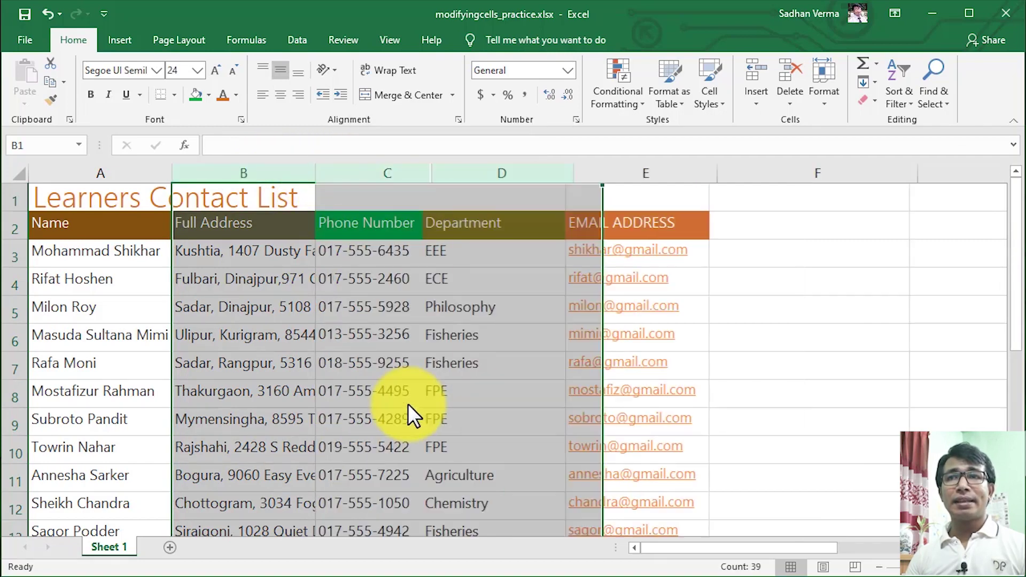
click(415, 386)
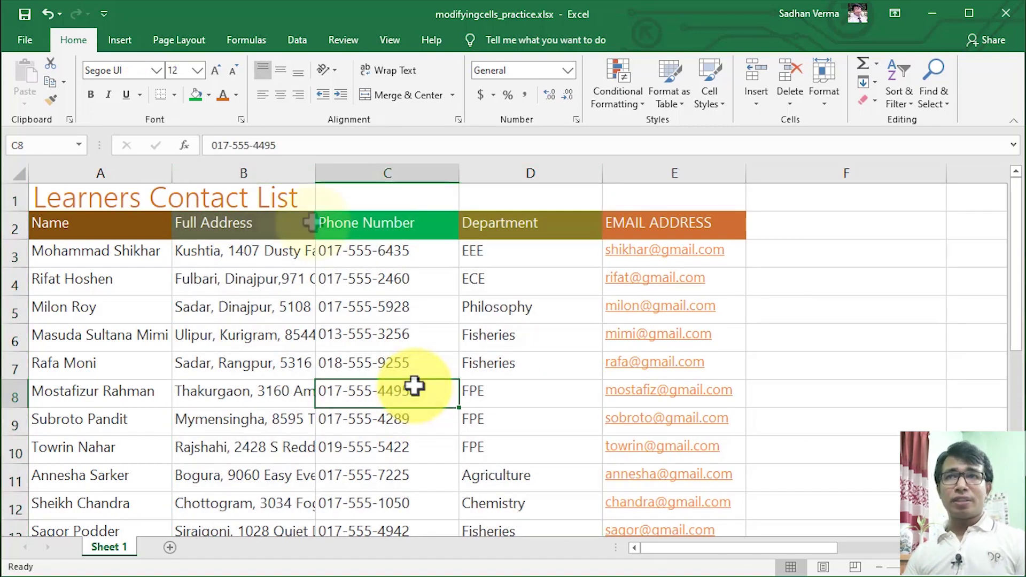
Step: Hide columns B through D for practice
drag(251, 172, 506, 169)
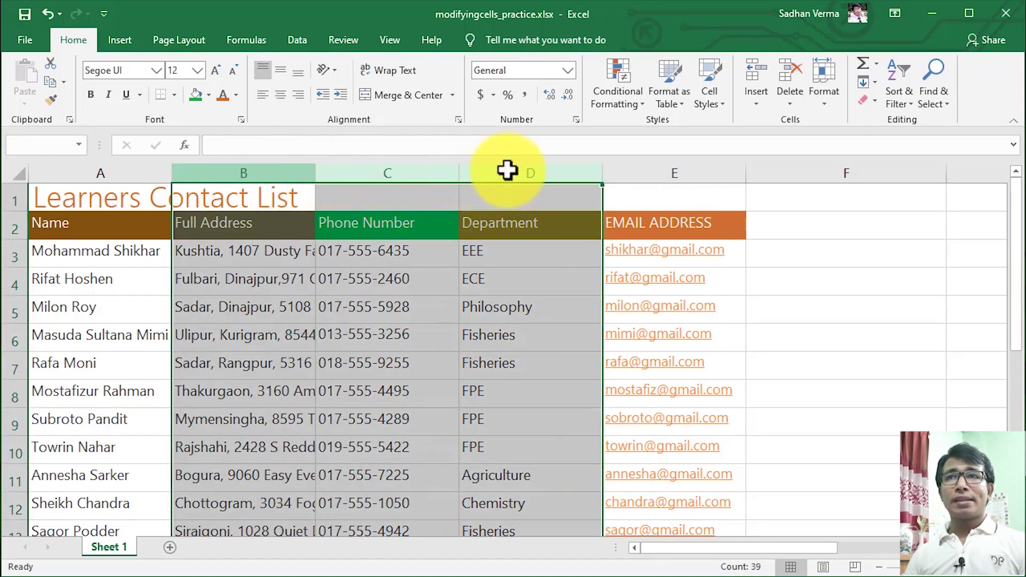
right_click(416, 172)
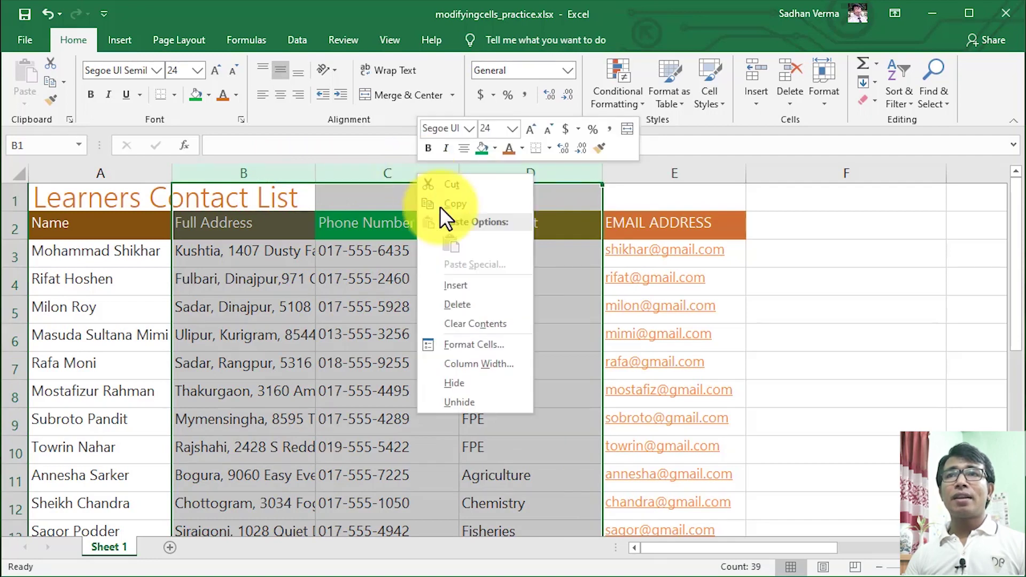
click(474, 380)
click(282, 348)
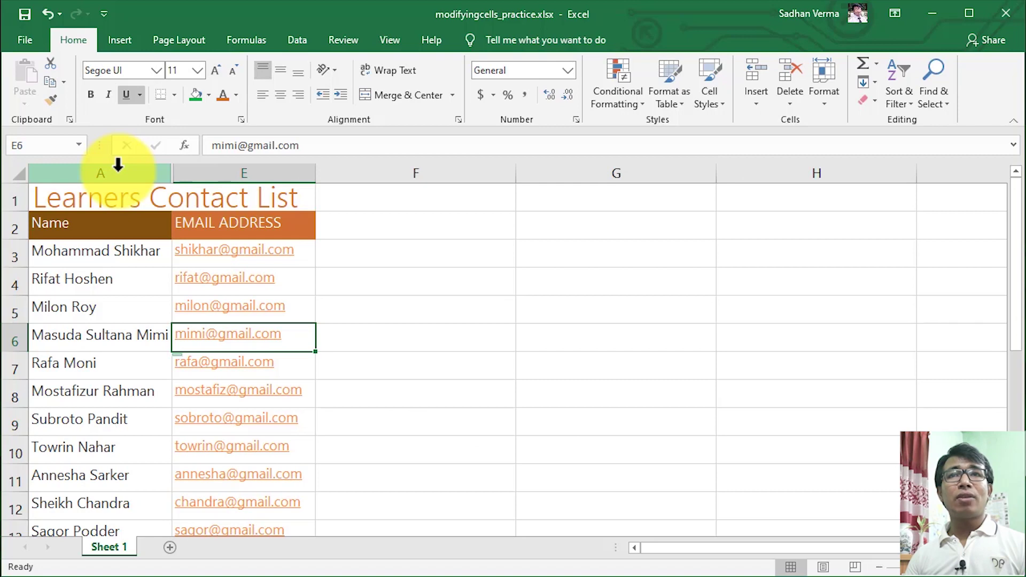
Step: Unhide columns B through D by selecting the surrounding columns A and E
drag(118, 164, 201, 163)
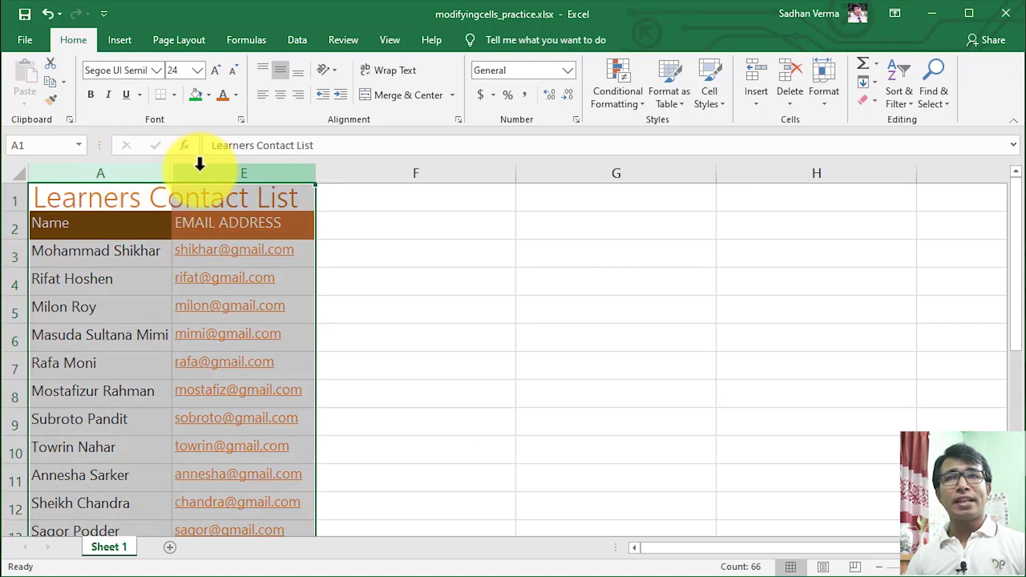
right_click(200, 166)
click(247, 398)
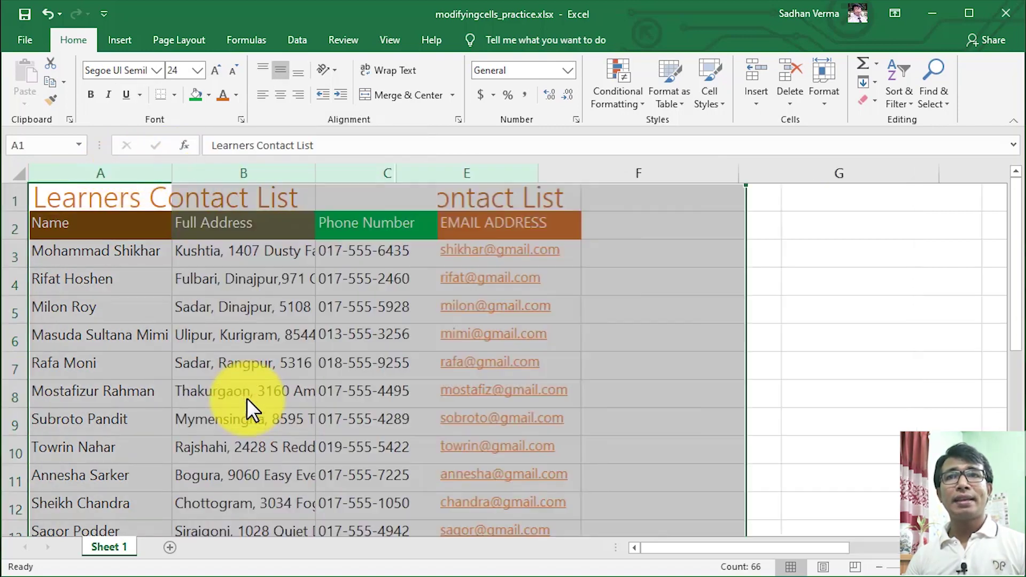
click(247, 399)
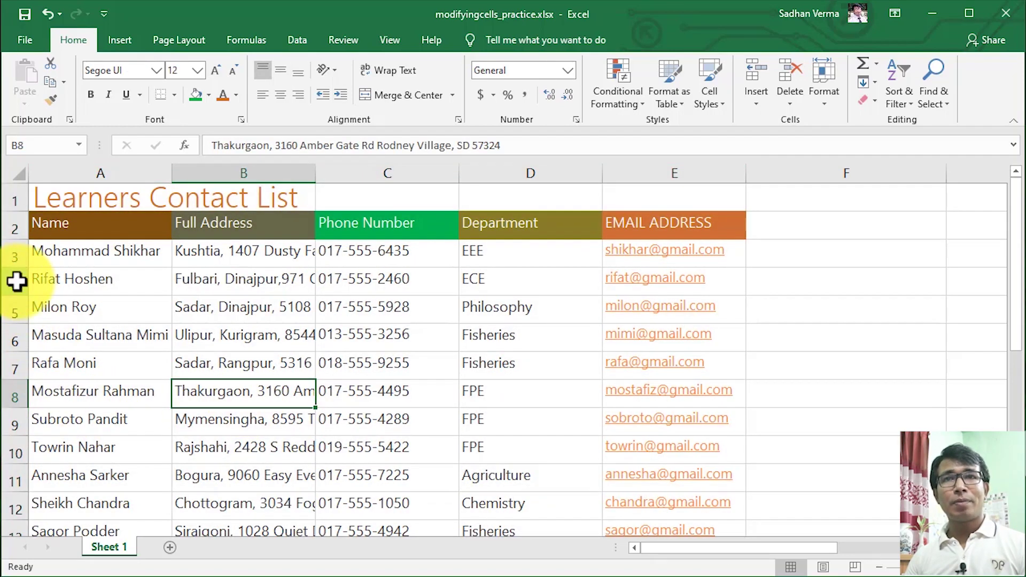
drag(16, 281, 18, 338)
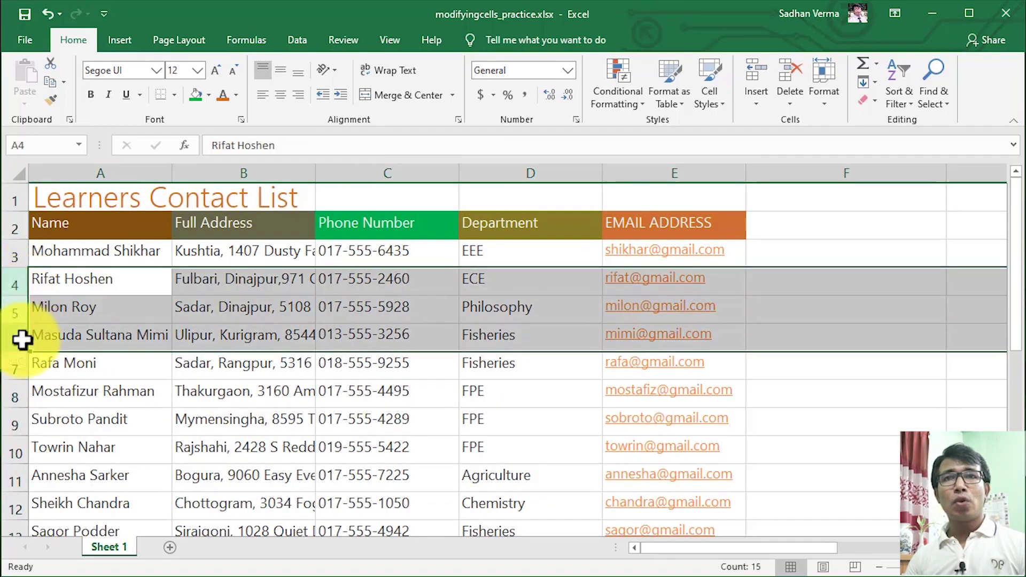
right_click(14, 309)
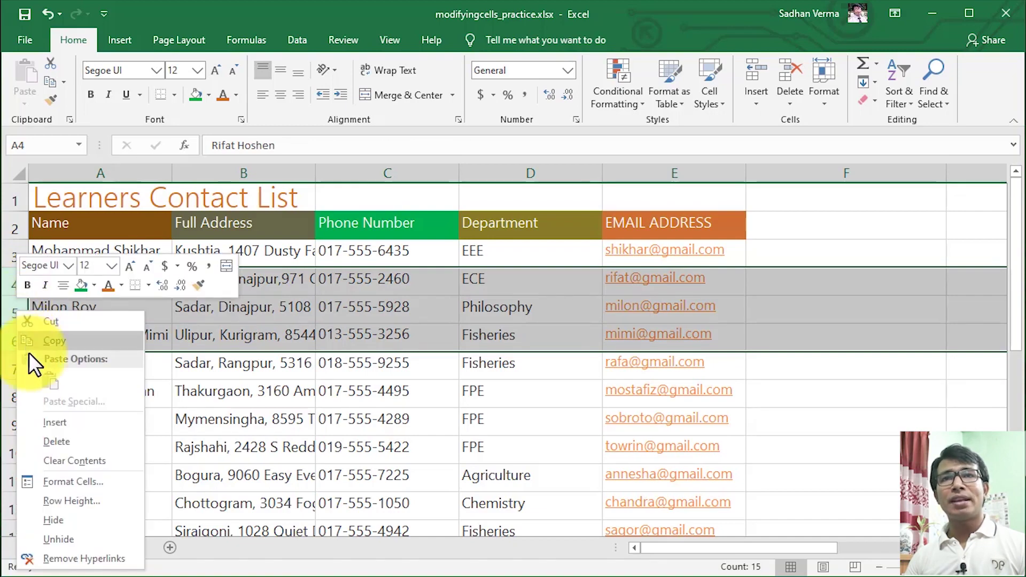
click(69, 518)
click(80, 337)
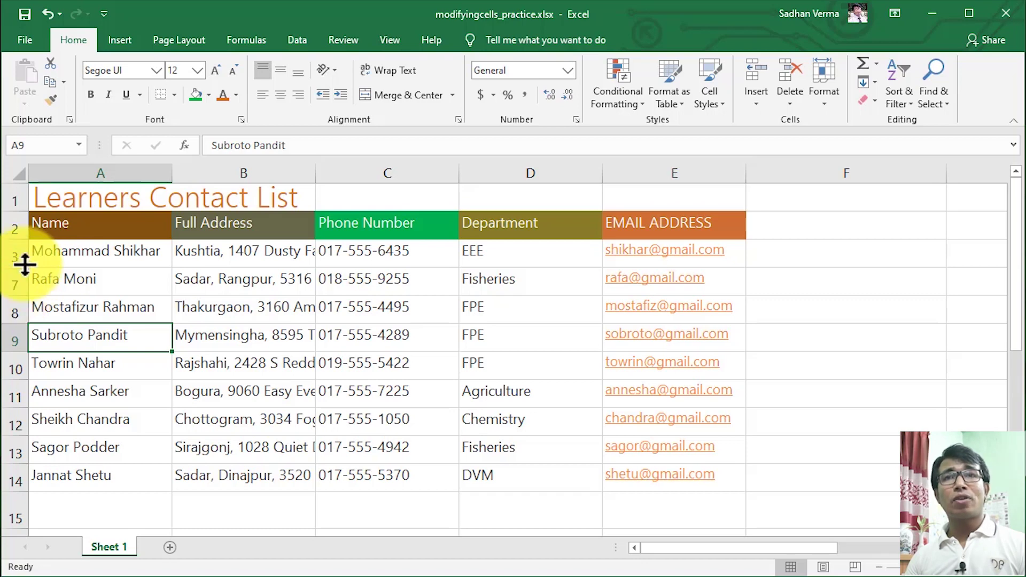
drag(16, 261, 22, 282)
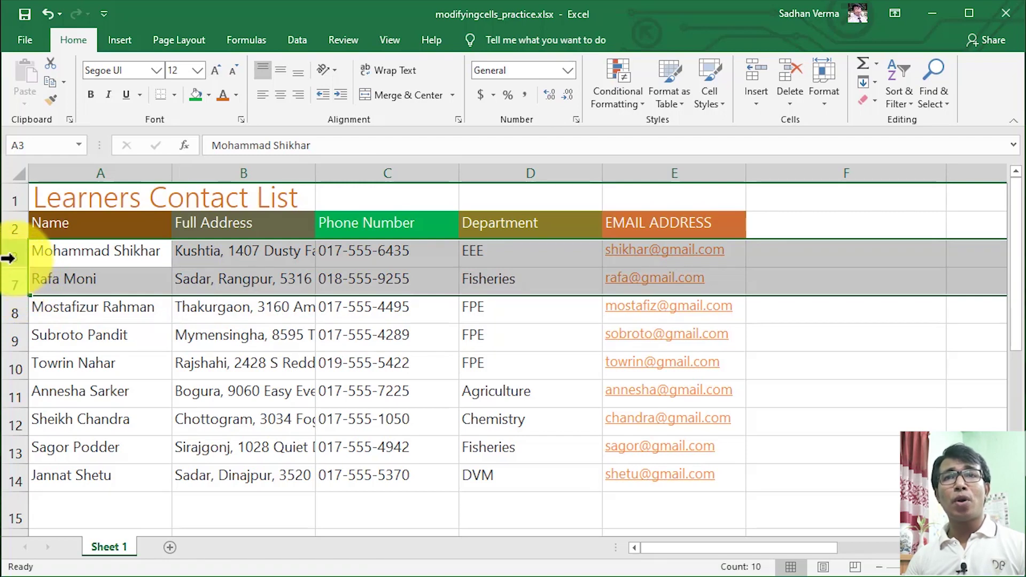
right_click(15, 258)
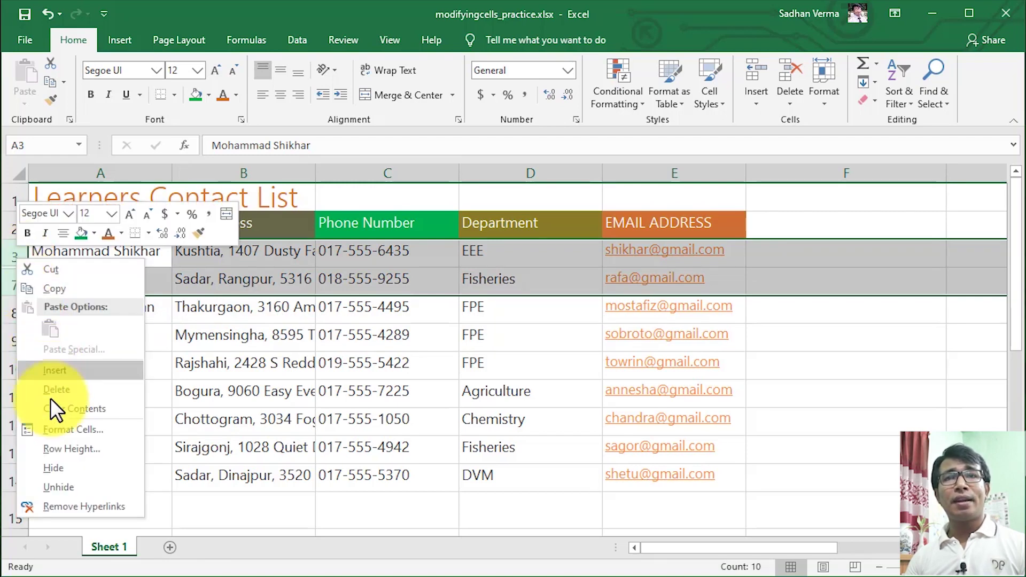
click(70, 489)
click(345, 405)
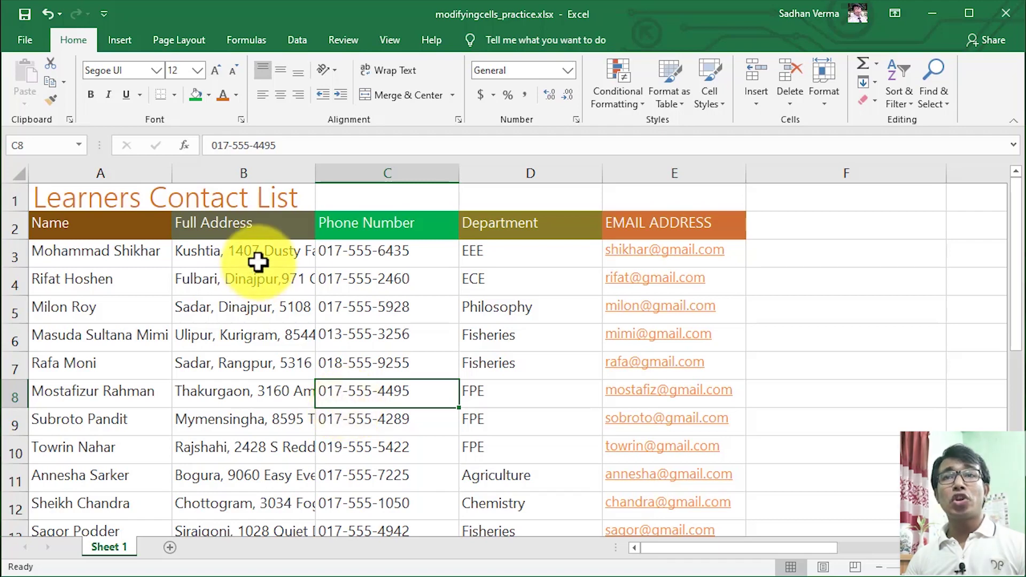
click(258, 171)
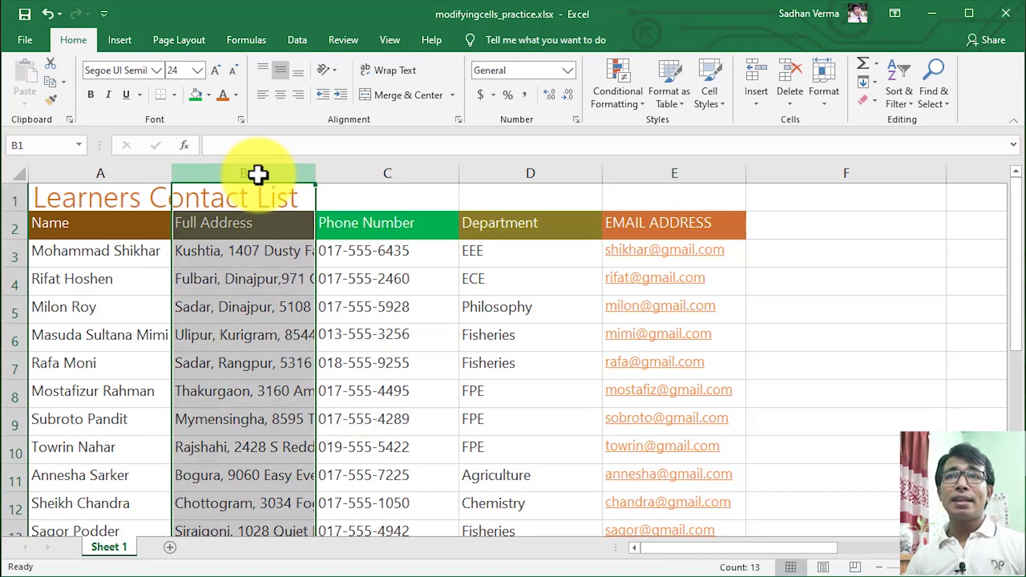
click(248, 233)
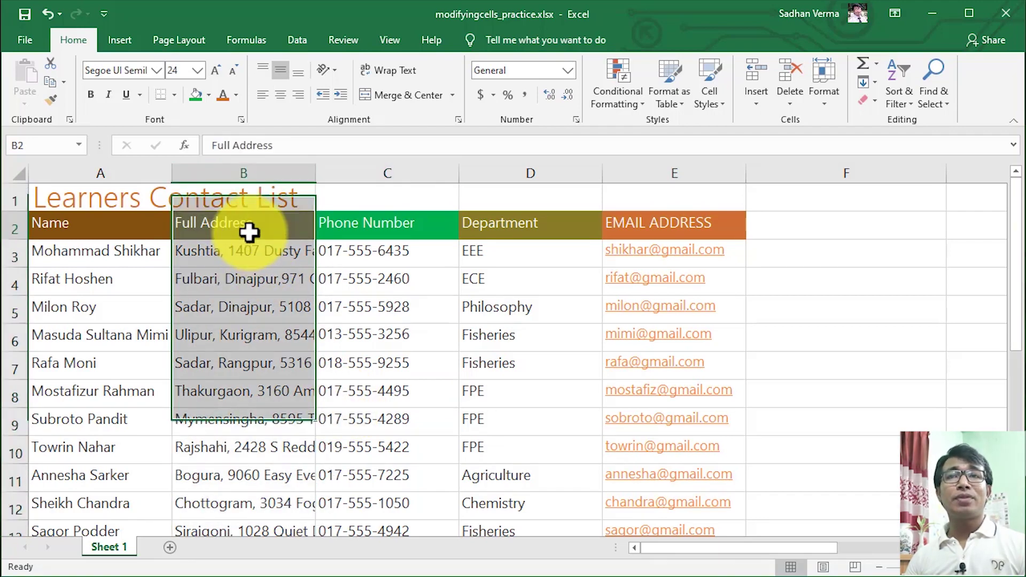
drag(247, 257, 255, 459)
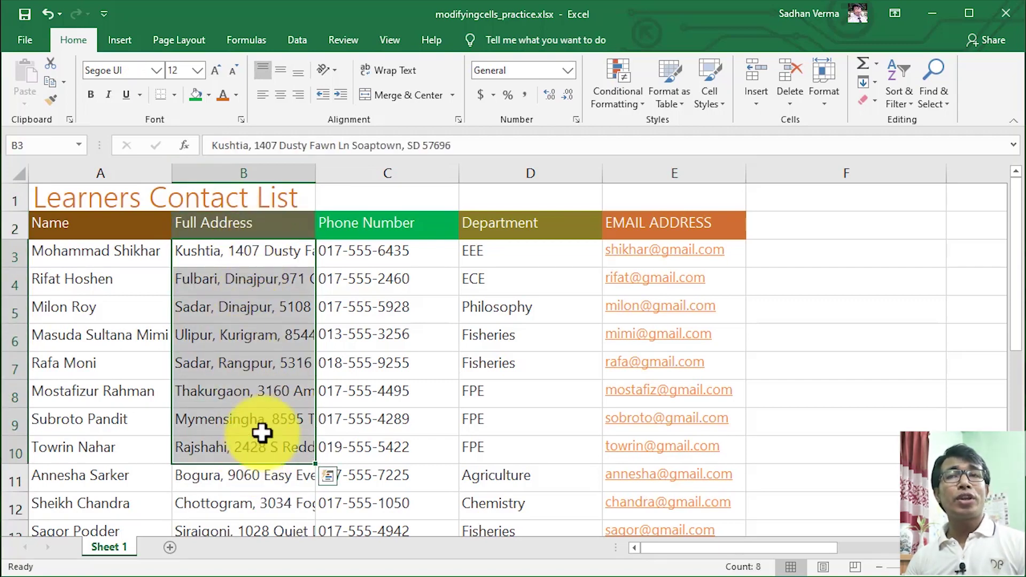
click(282, 257)
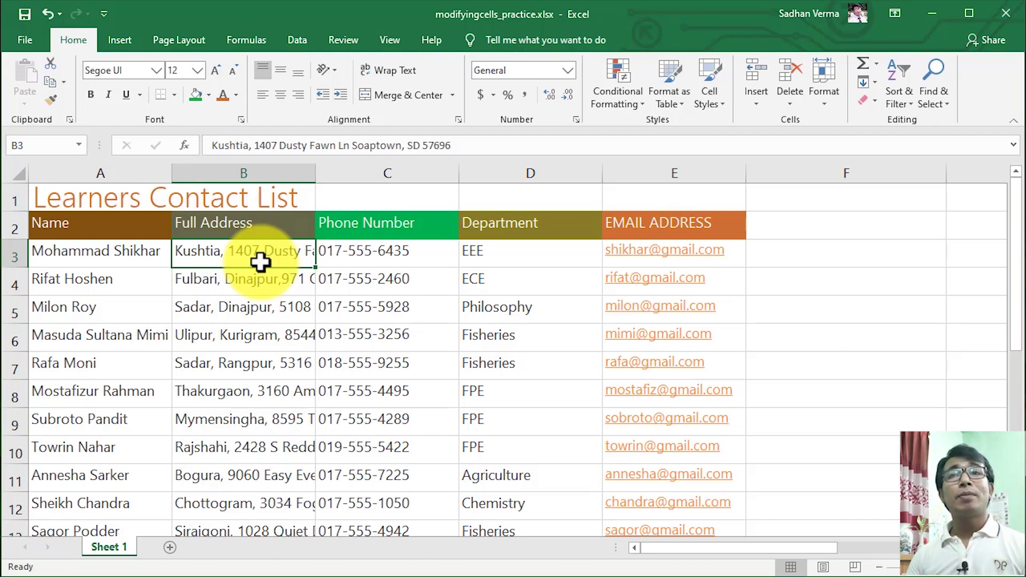
click(271, 173)
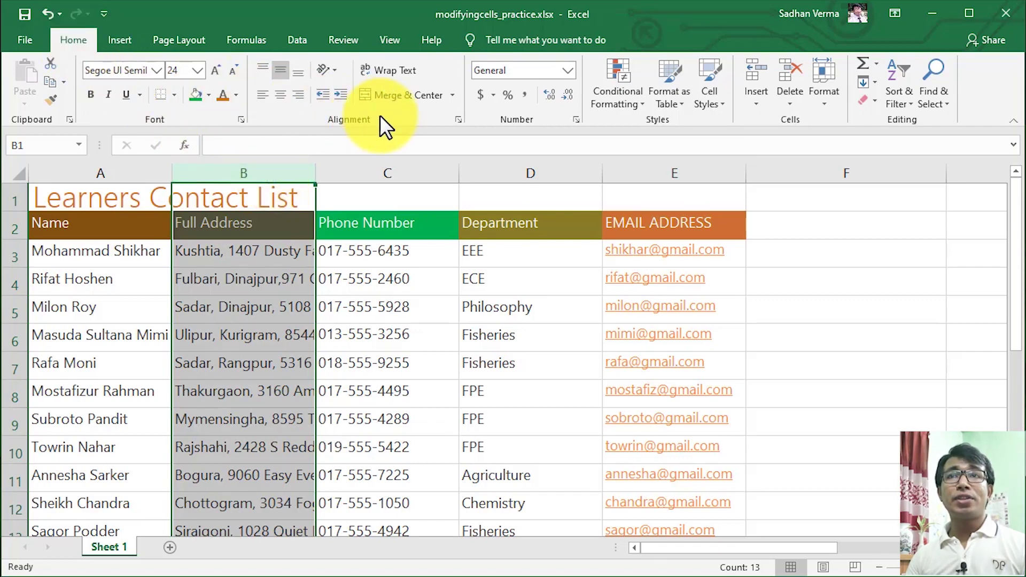
Step: Wrap the Full Address text in column B and make the sheet's rows about 34.5 high
click(394, 70)
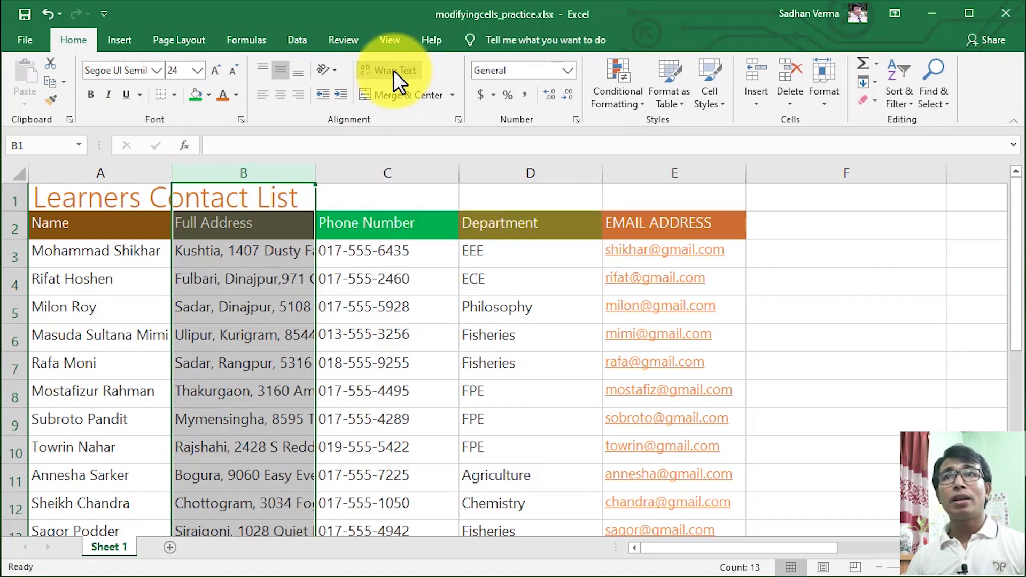
click(254, 260)
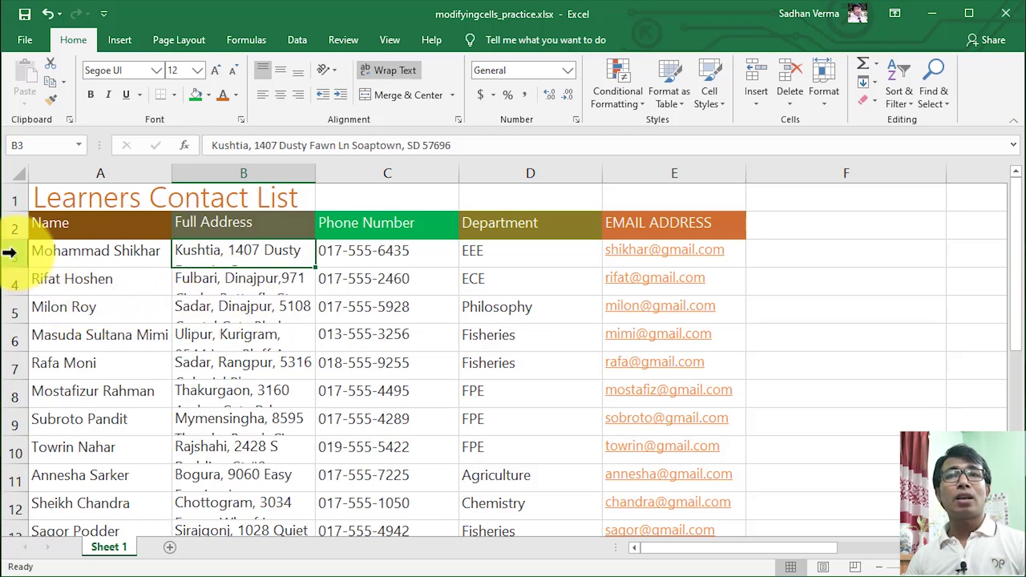
drag(14, 204, 18, 540)
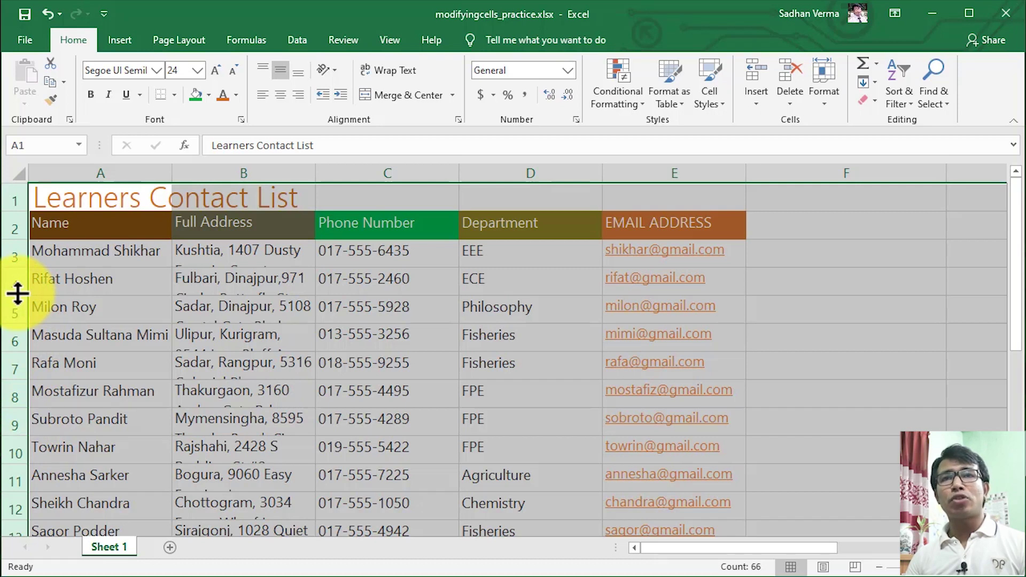
drag(18, 293, 18, 305)
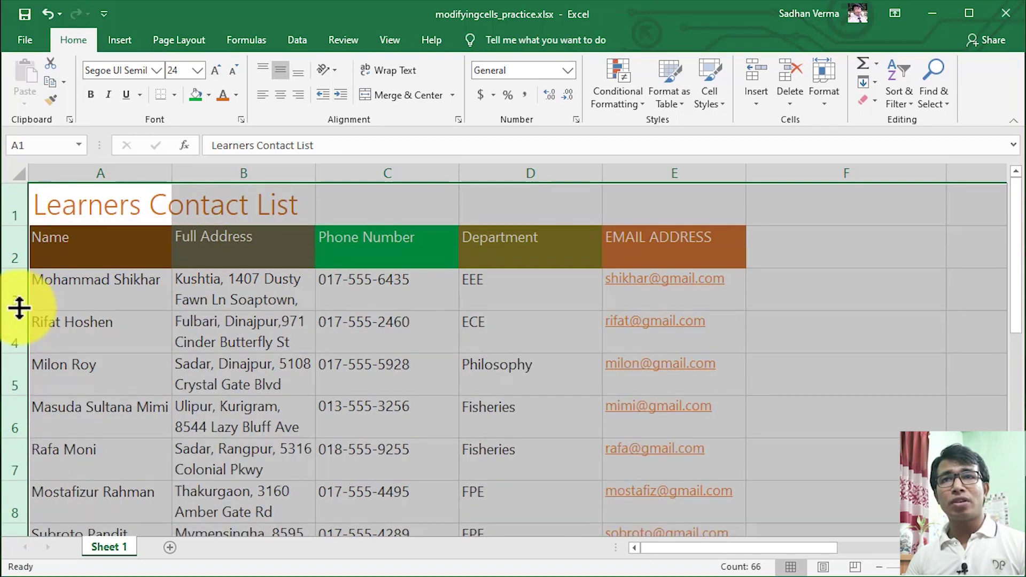
click(274, 328)
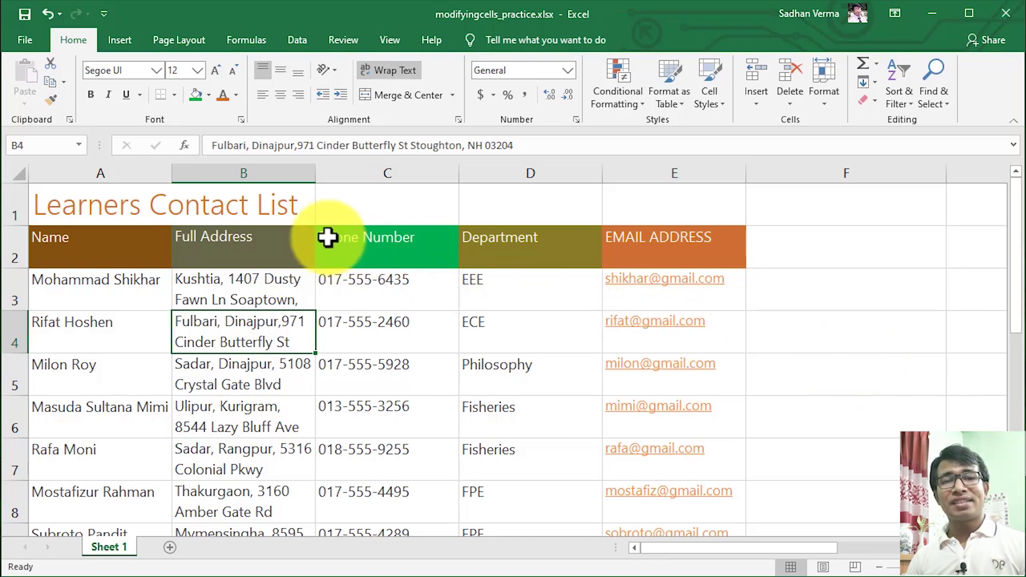
click(141, 198)
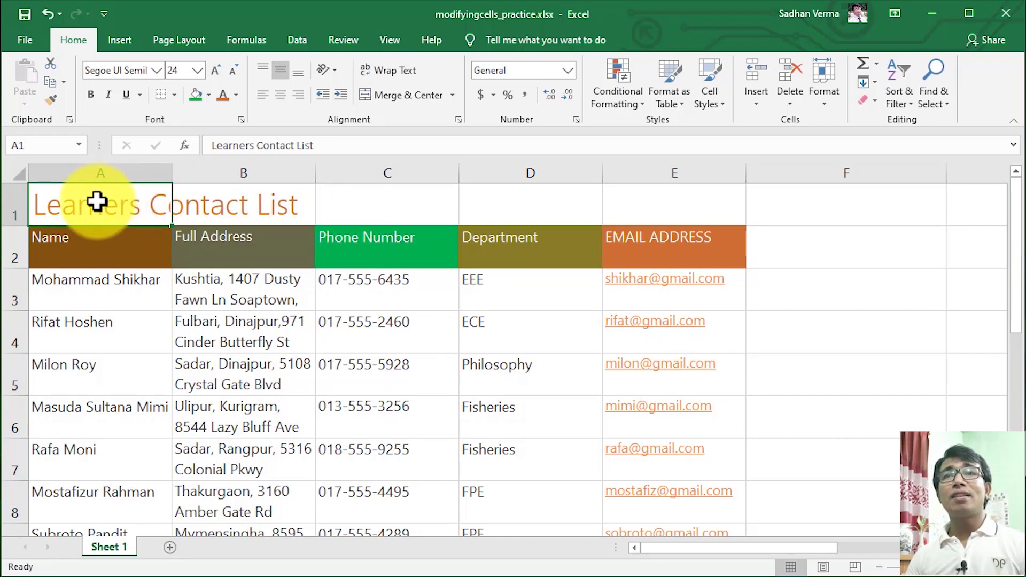
Step: Apply Merge & Center to A1:E1 for the Learners Contact List title
drag(96, 201, 641, 204)
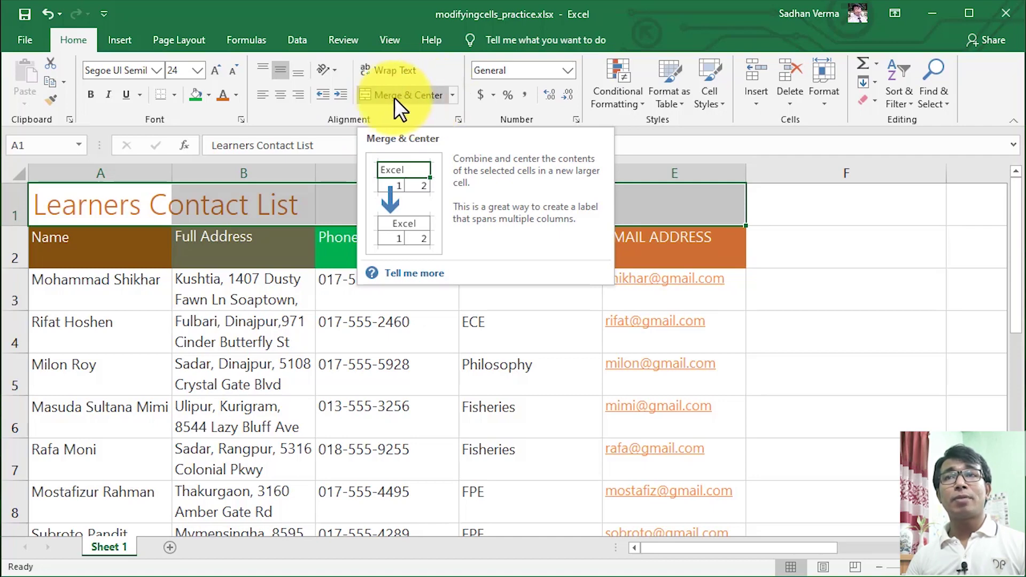
click(452, 95)
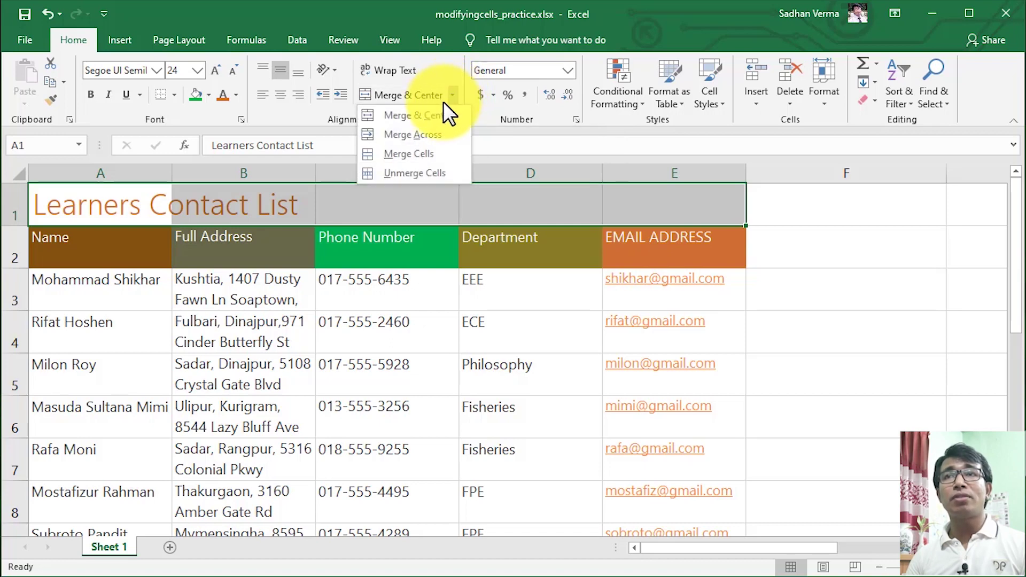
click(419, 114)
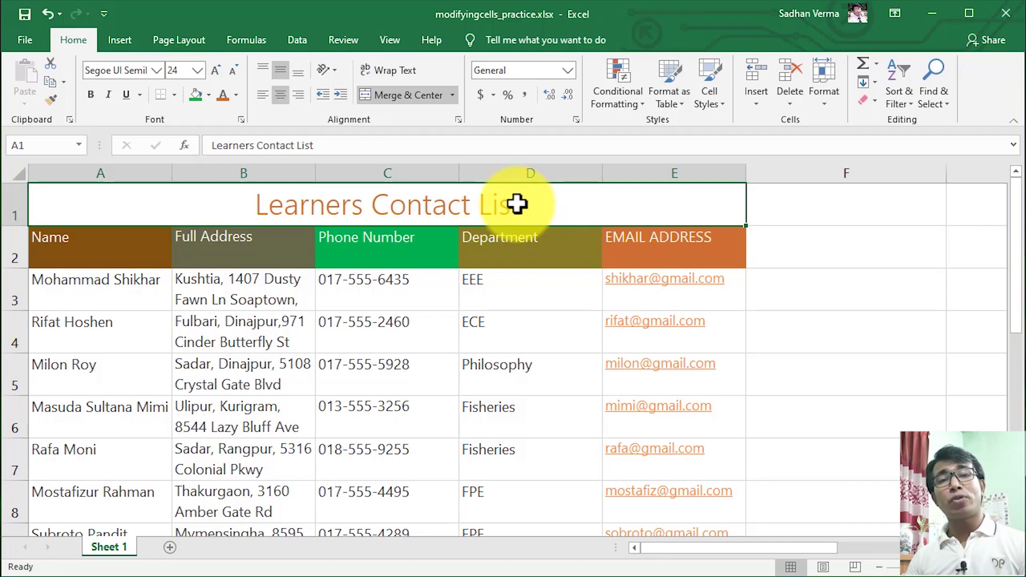
click(403, 294)
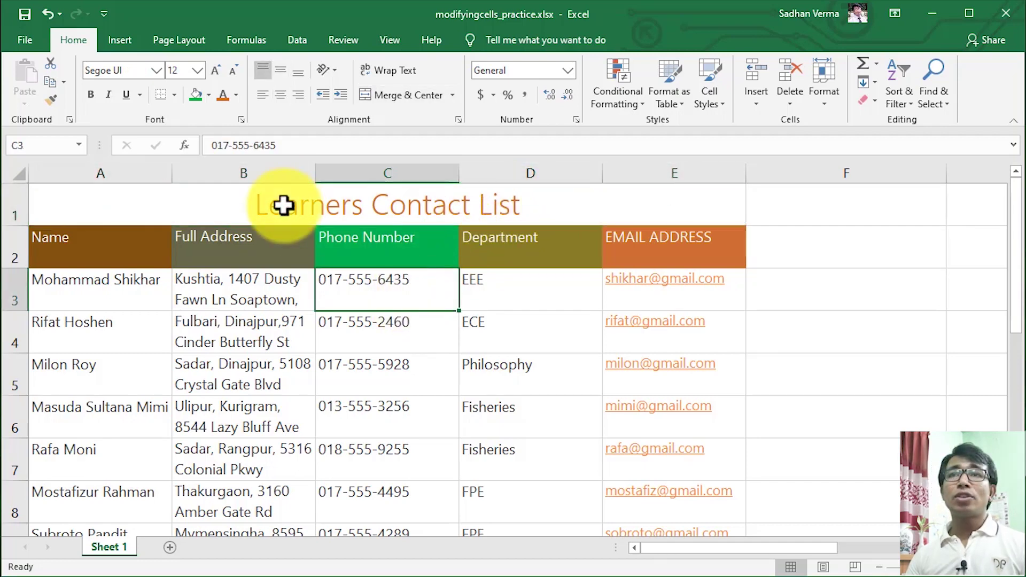
click(283, 205)
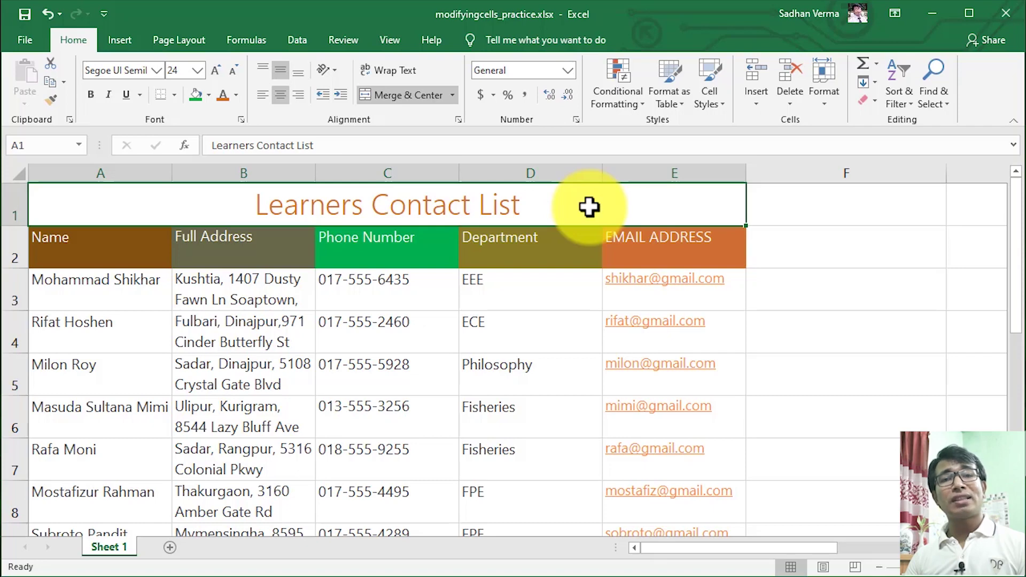
Step: Undo the title merge and set A1:E1's horizontal alignment to Center Across Selection
click(47, 13)
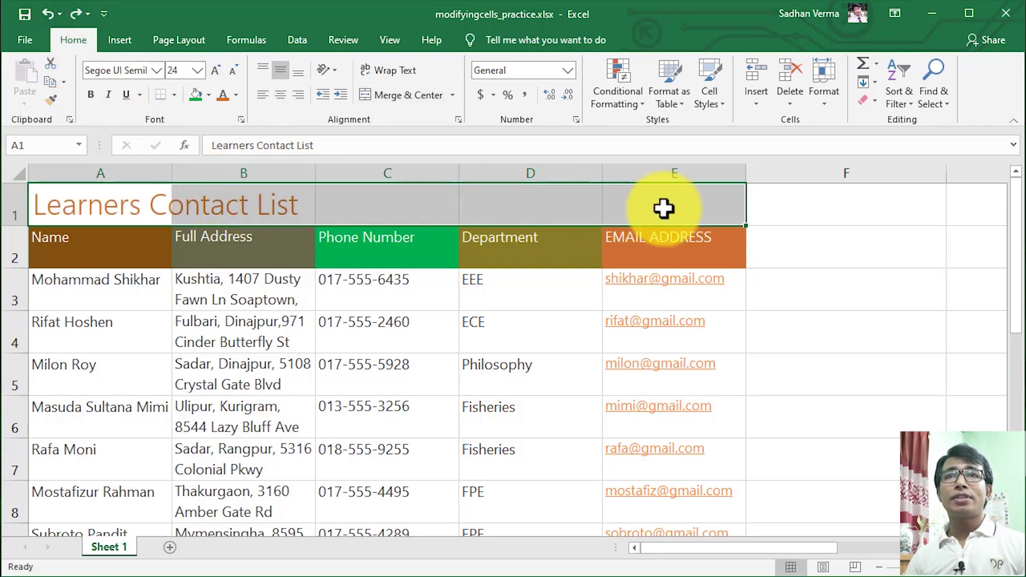
drag(101, 203, 676, 199)
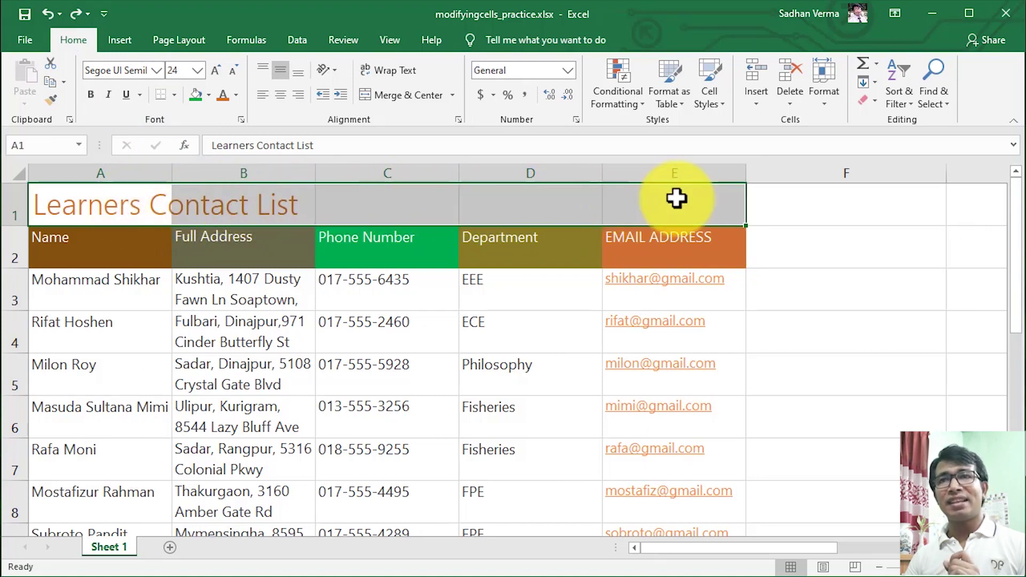
click(457, 120)
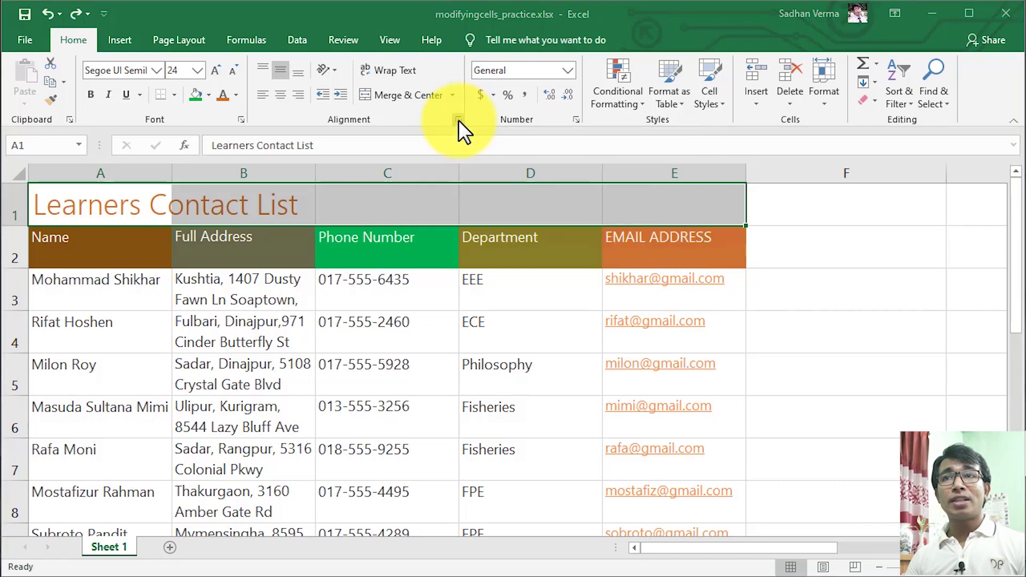
drag(531, 242, 457, 117)
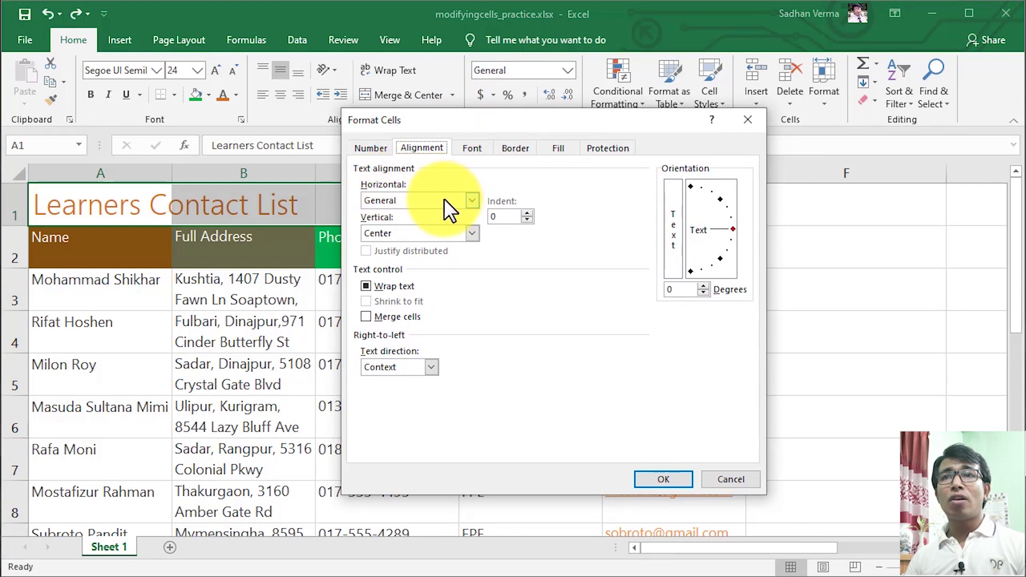
click(472, 201)
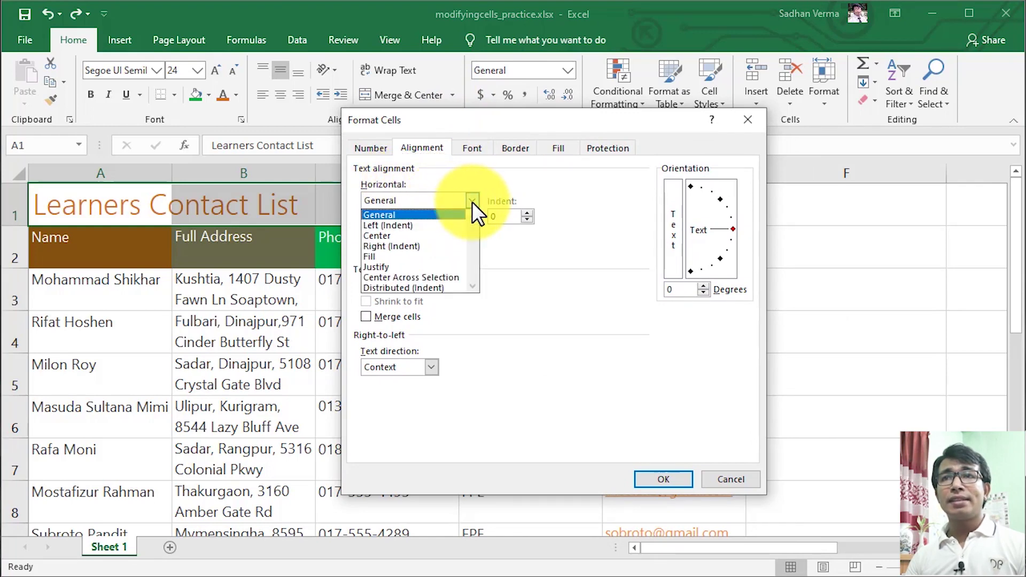
click(448, 277)
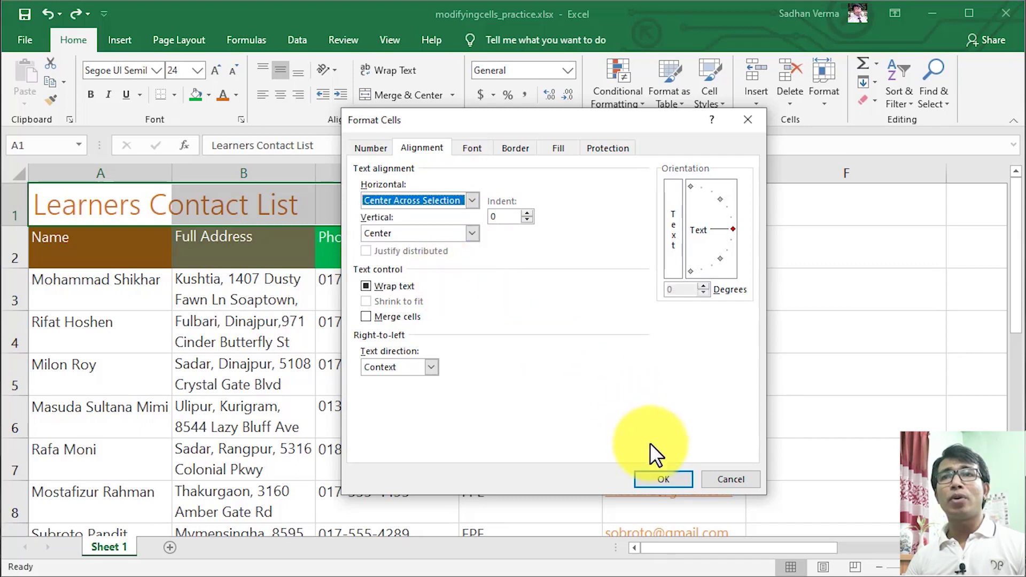
click(663, 479)
click(565, 371)
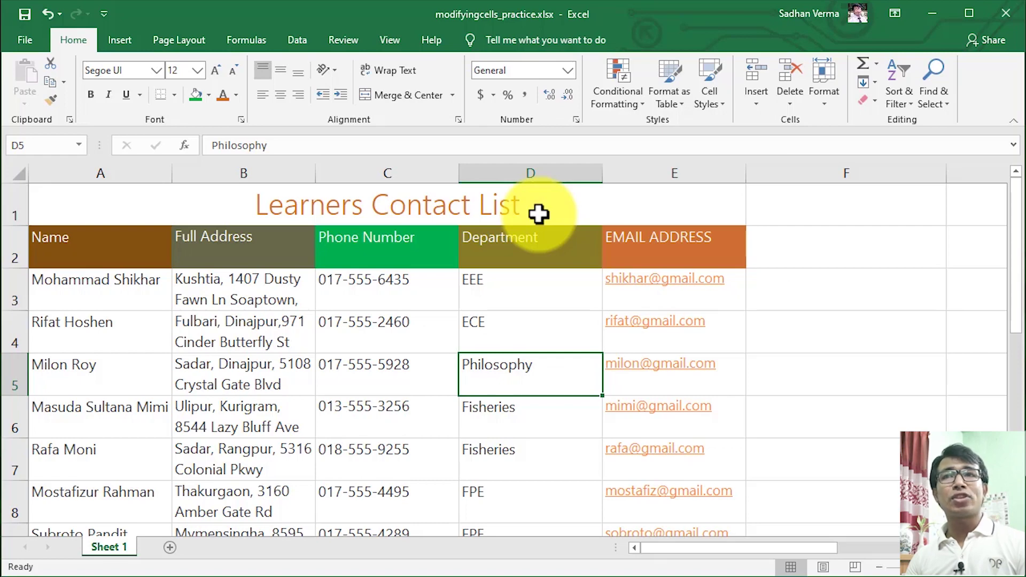
click(96, 207)
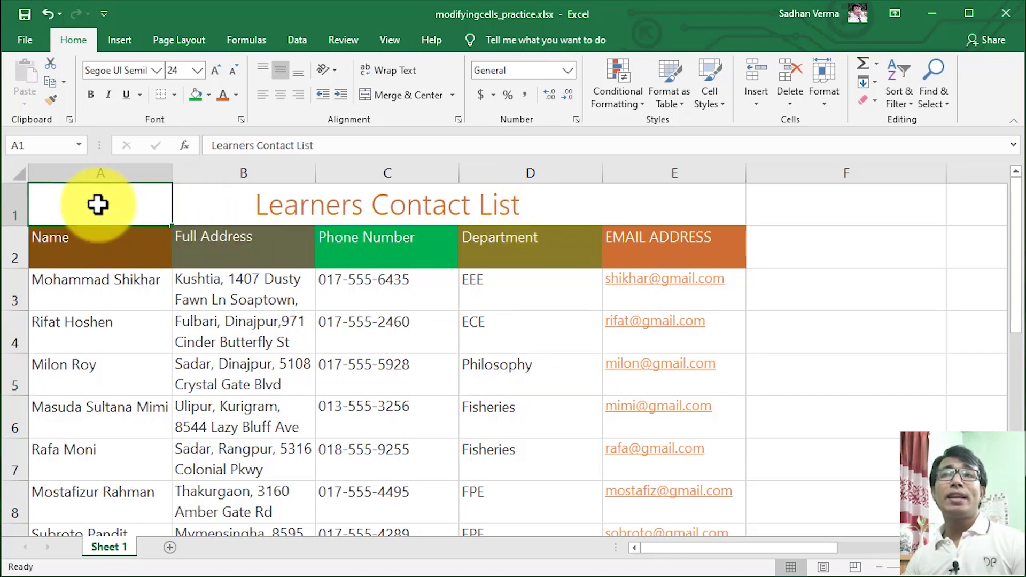
click(257, 203)
click(373, 202)
click(517, 201)
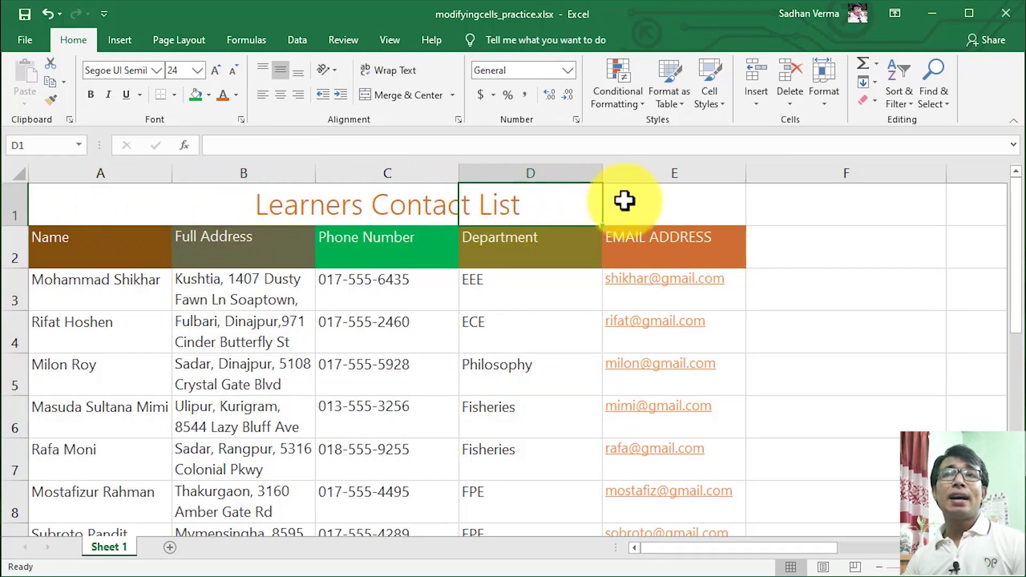
click(640, 200)
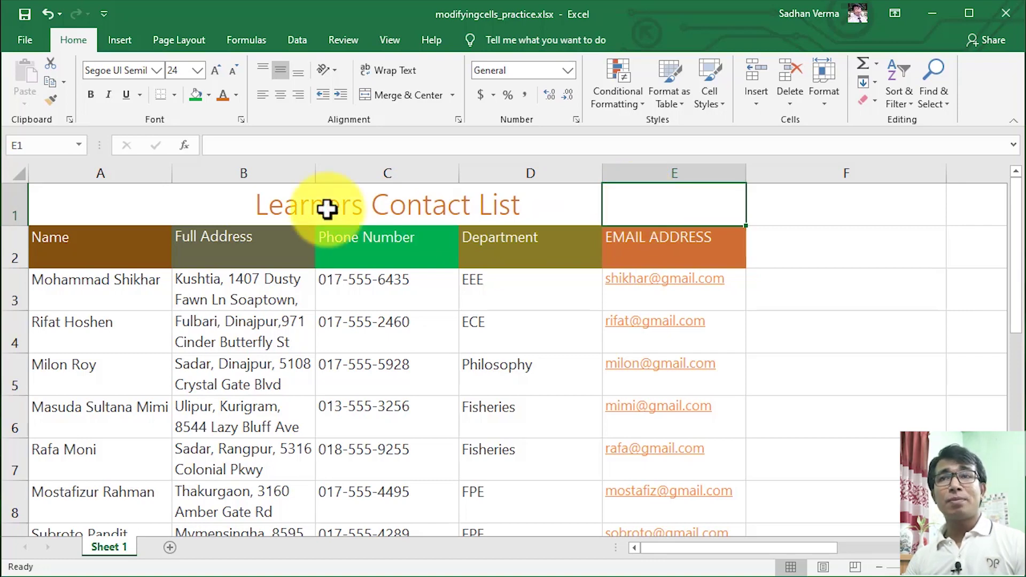
click(825, 320)
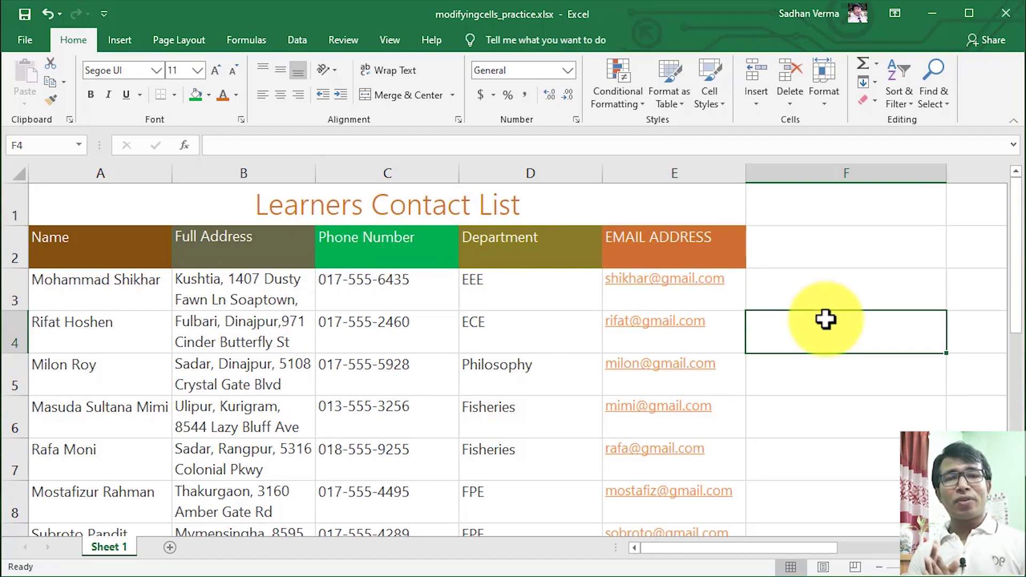